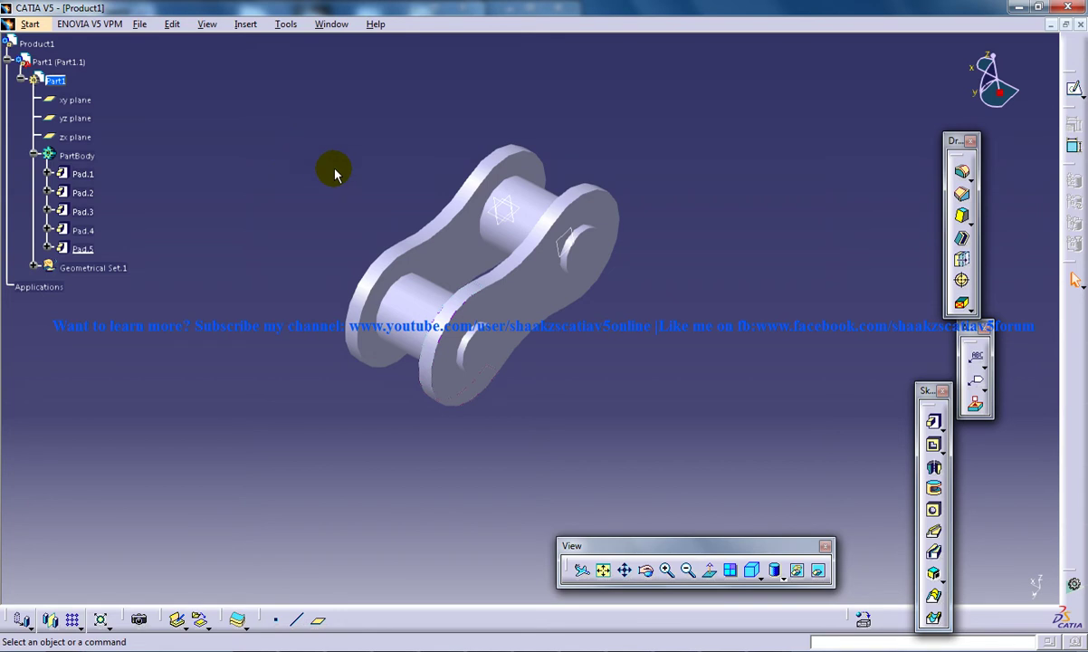
- Add a new part to Product1 with its own newly defined origin point and make that part active for editing
{"action": "middle_click_drag", "start_coordinate": [640, 351], "coordinate": [622, 327]}
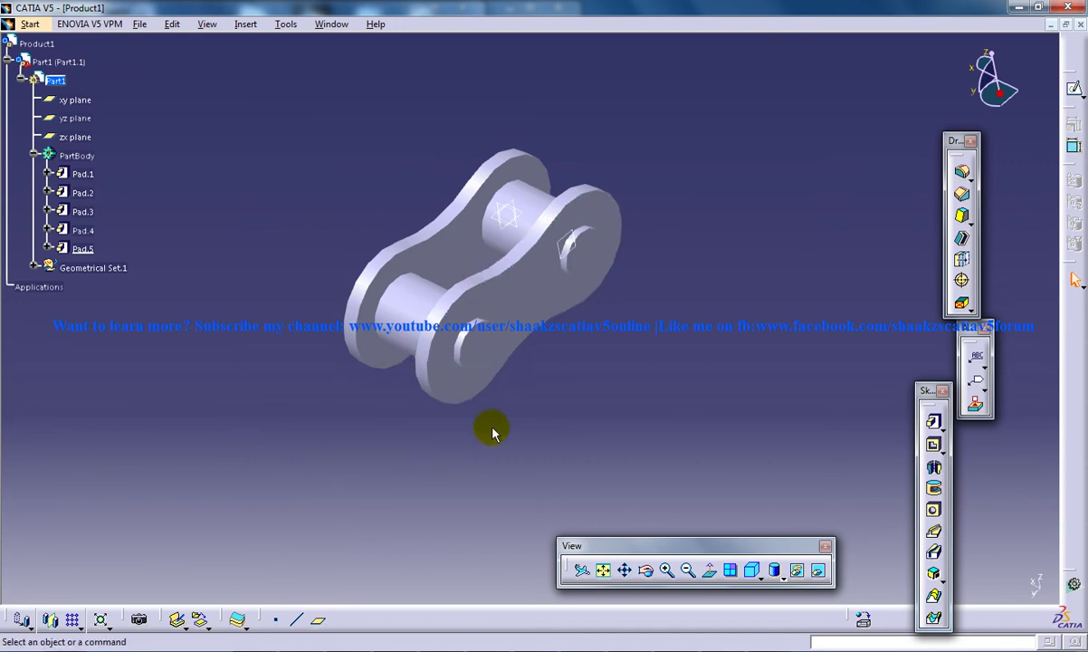
{"action": "middle_click_drag", "start_coordinate": [492, 433], "coordinate": [607, 344]}
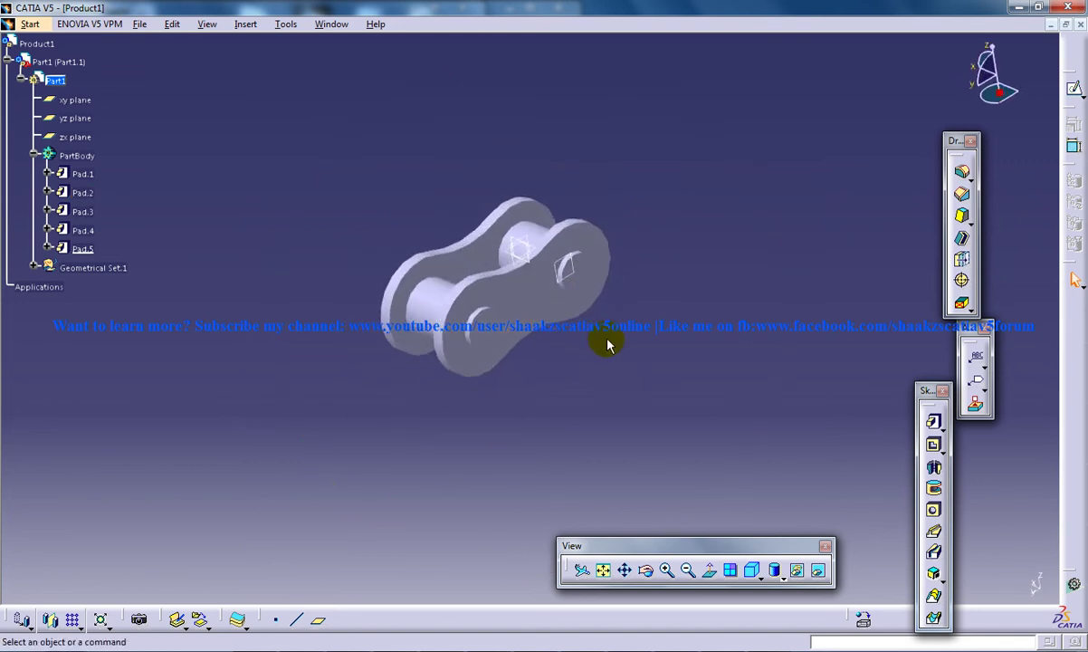
{"action": "double_click", "coordinate": [45, 47]}
{"action": "left_click", "coordinate": [245, 24]}
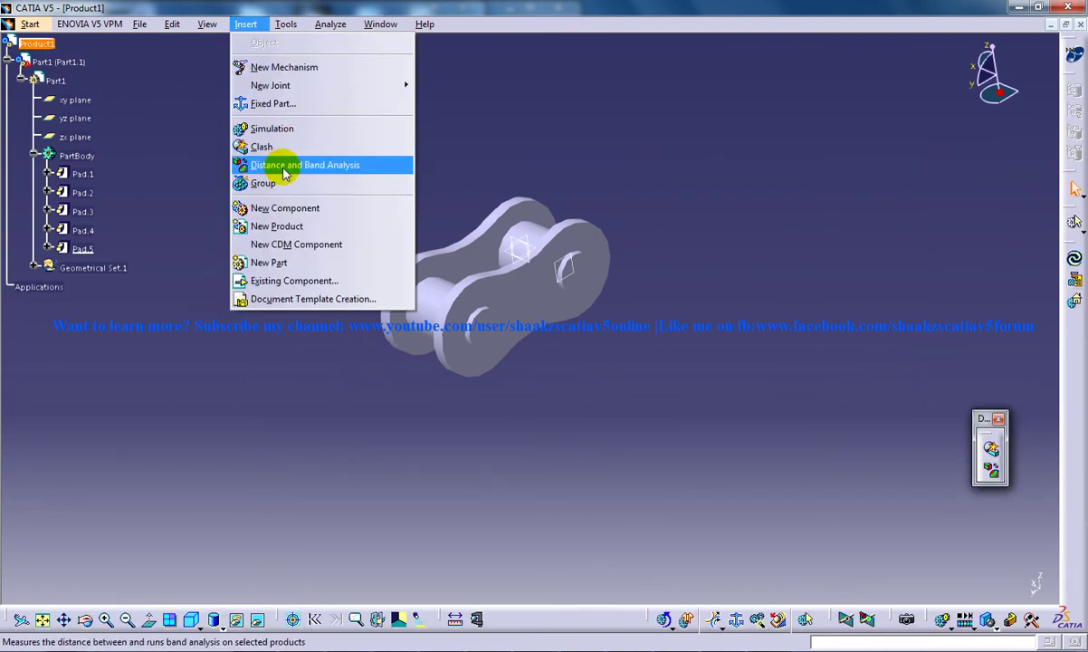
{"action": "left_click", "coordinate": [271, 262]}
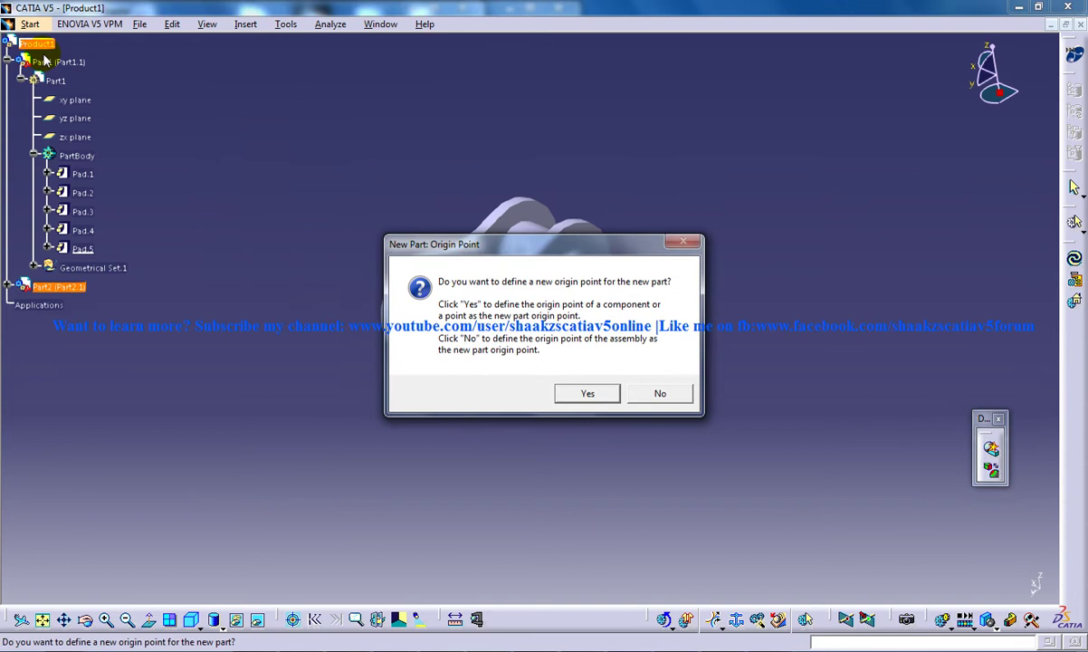
{"action": "left_click", "coordinate": [585, 392]}
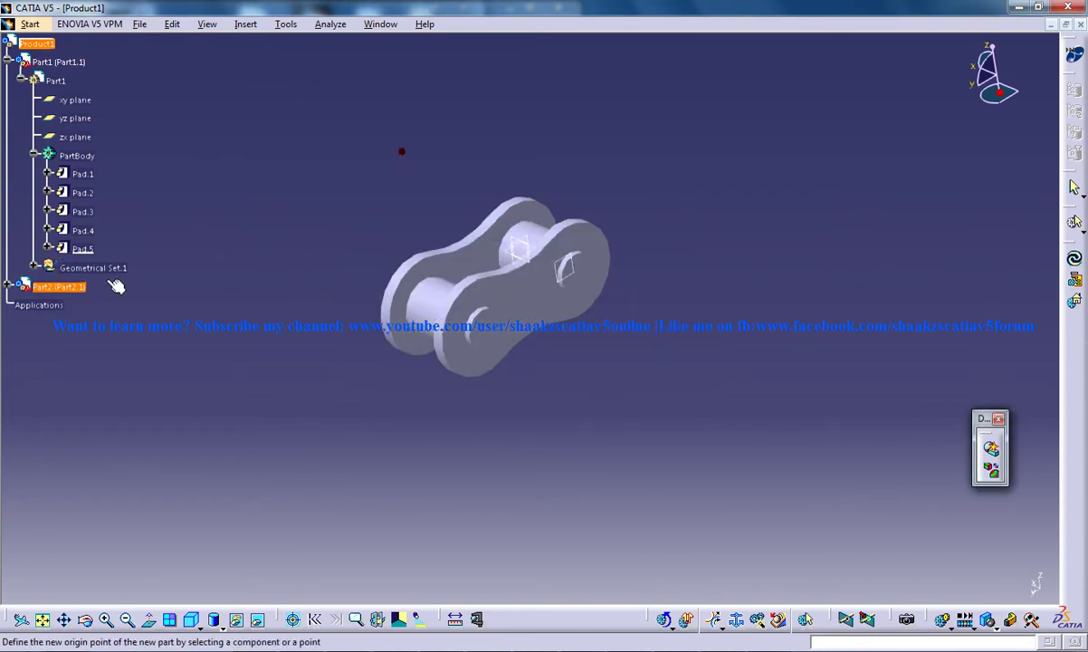
{"action": "left_click", "coordinate": [9, 290]}
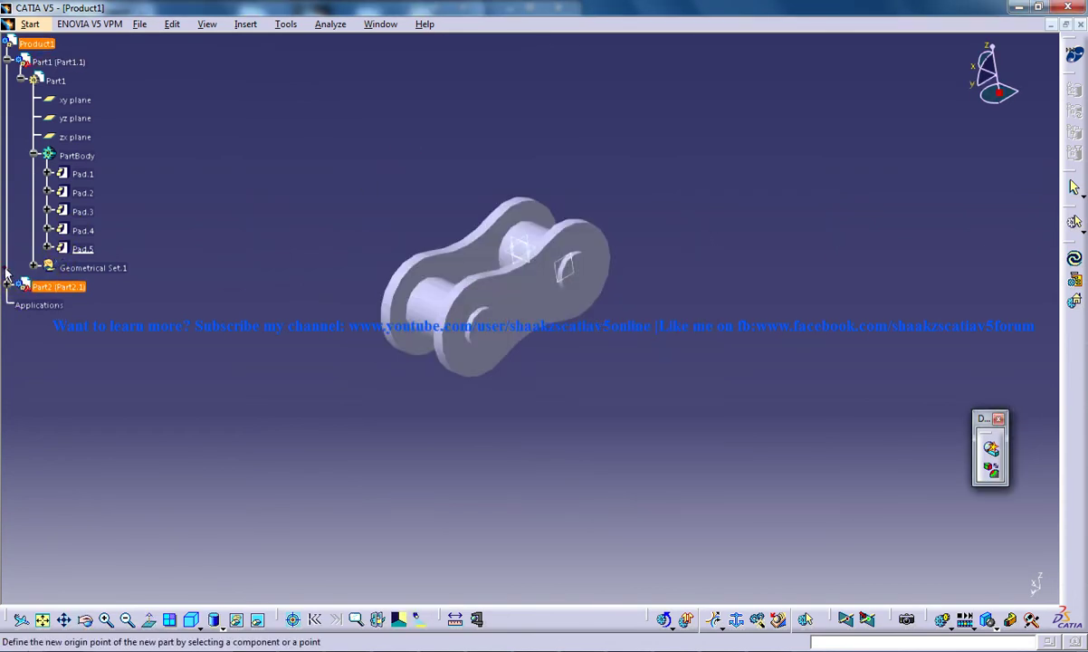
{"action": "left_click", "coordinate": [18, 308]}
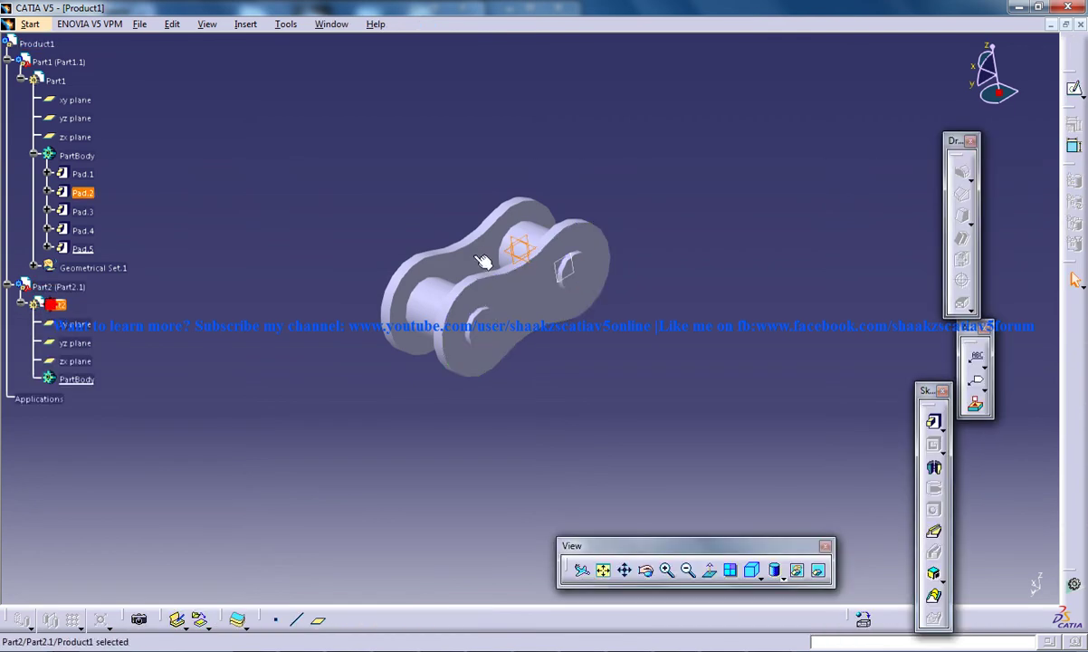
- Start a sketch in the new part on the reference plane of Part1's geometrical set, viewed from the reverse side
{"action": "middle_click_drag", "start_coordinate": [713, 345], "coordinate": [550, 262]}
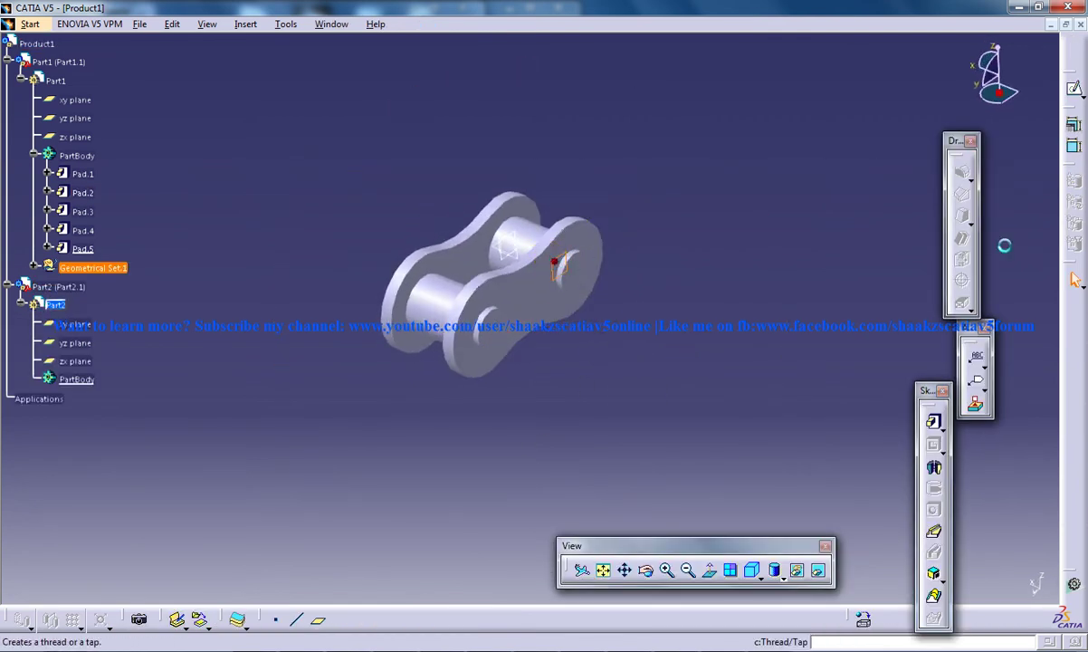
{"action": "left_click", "coordinate": [1074, 88]}
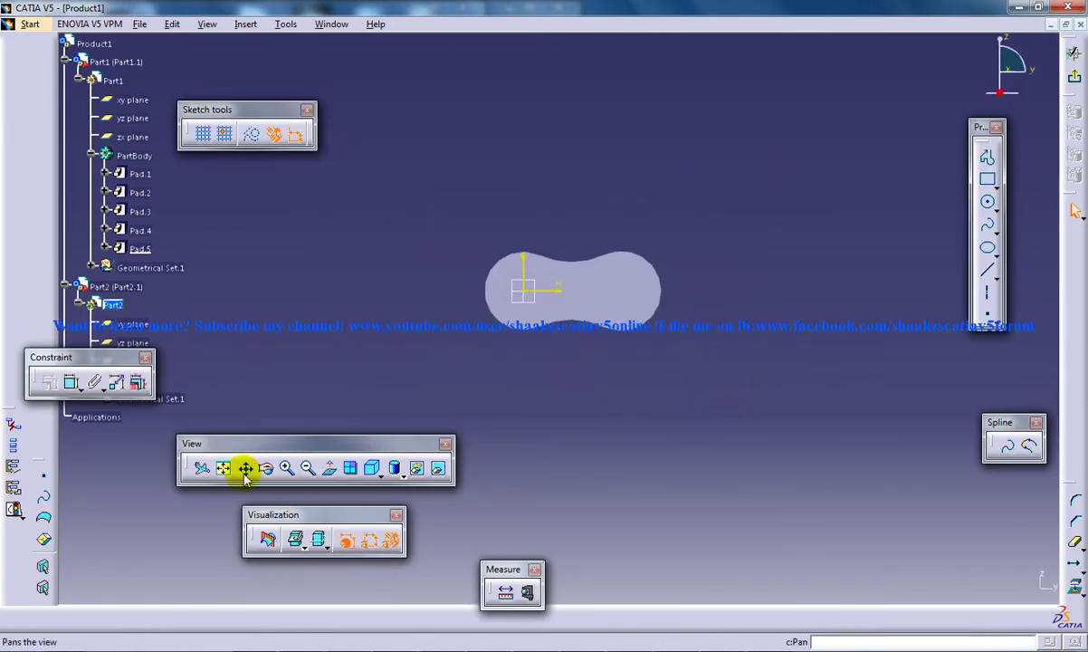
{"action": "left_click", "coordinate": [328, 467]}
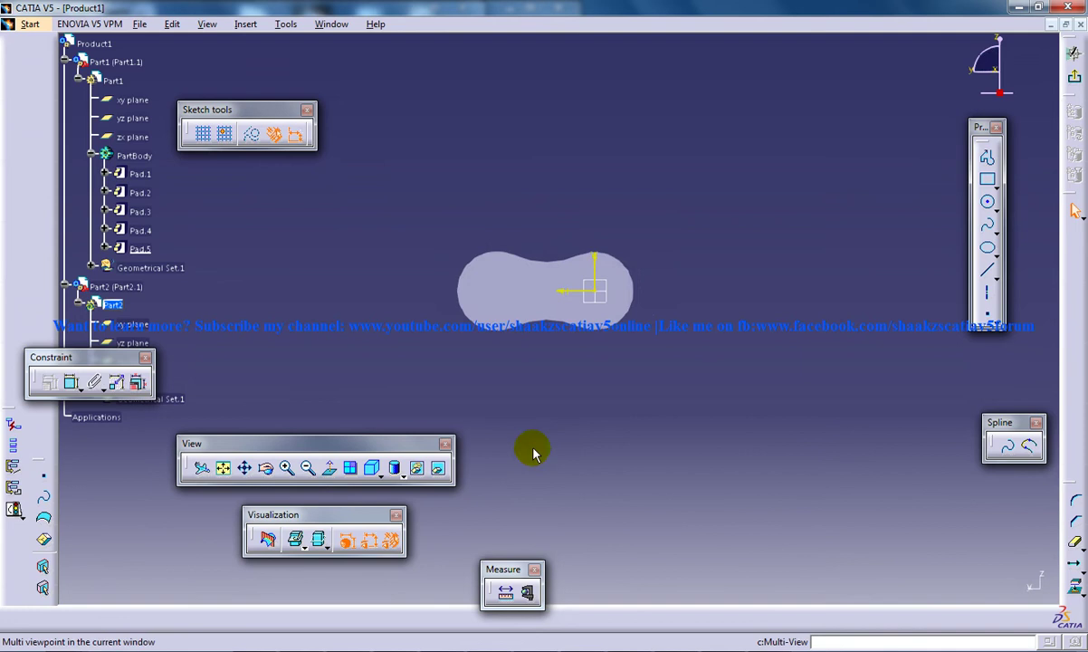
{"action": "mouse_move", "coordinate": [530, 445]}
{"action": "middle_mouse_down"}
{"action": "mouse_move", "coordinate": [560, 453]}
{"action": "mouse_move", "coordinate": [544, 398]}
{"action": "mouse_move", "coordinate": [646, 420]}
{"action": "middle_mouse_up"}
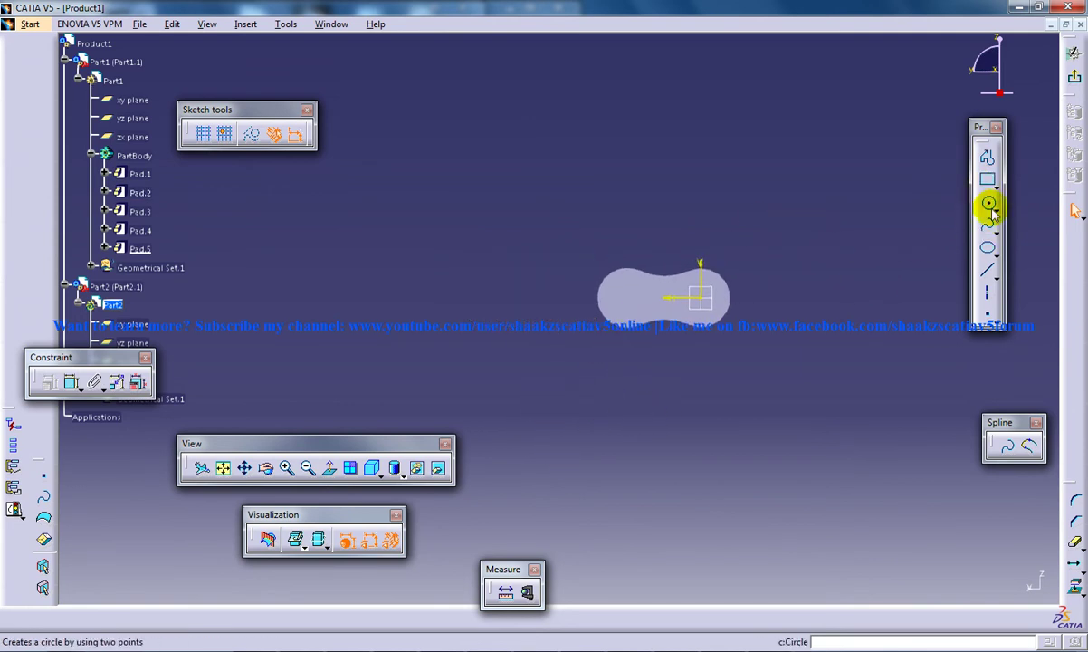
- Sketch a horizontal line about 250 mm long through the origin, extending beyond both ends of the chain link
{"action": "left_click", "coordinate": [987, 269]}
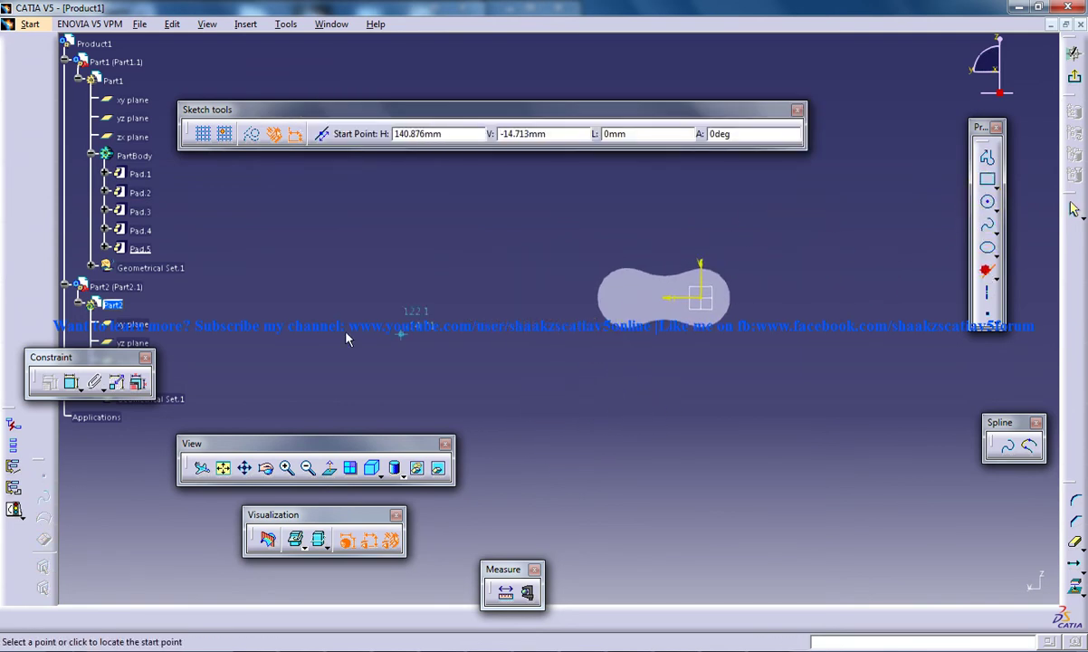
{"action": "left_click", "coordinate": [377, 298]}
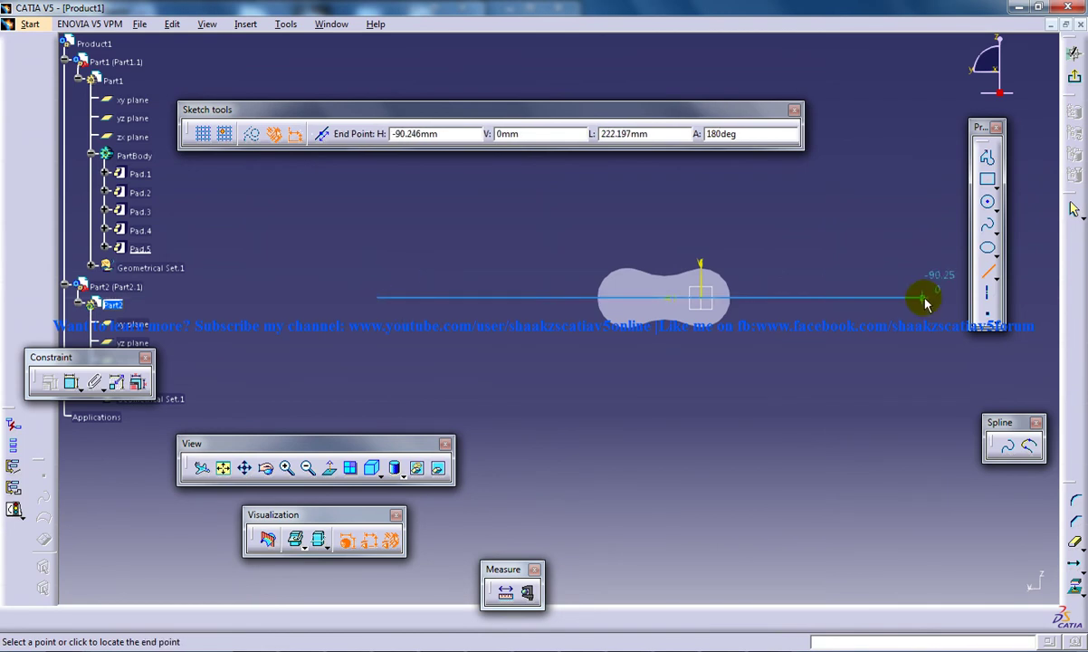
{"action": "middle_click_drag", "start_coordinate": [919, 299], "coordinate": [816, 306]}
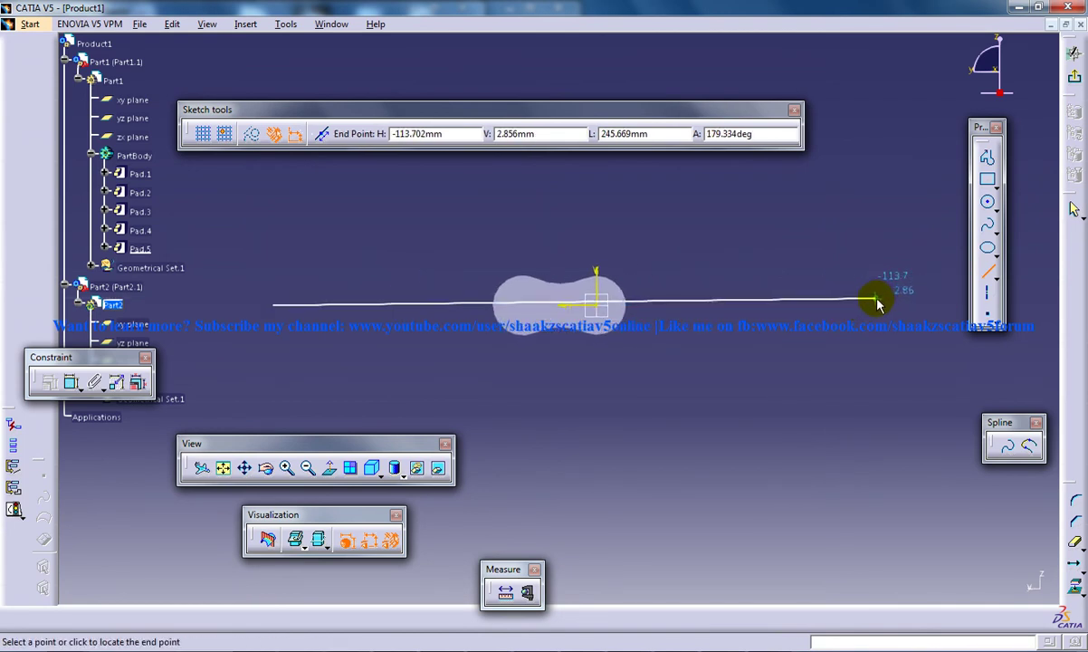
{"action": "left_click", "coordinate": [885, 306]}
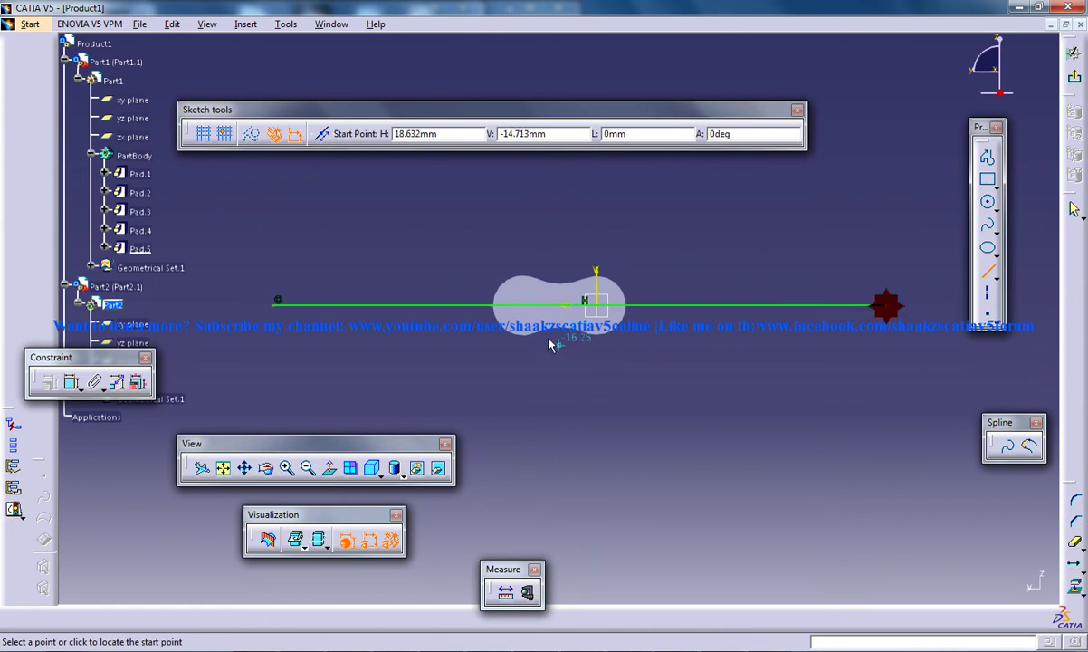
{"action": "middle_click_drag", "start_coordinate": [570, 360], "coordinate": [655, 329], "text": "ctrl"}
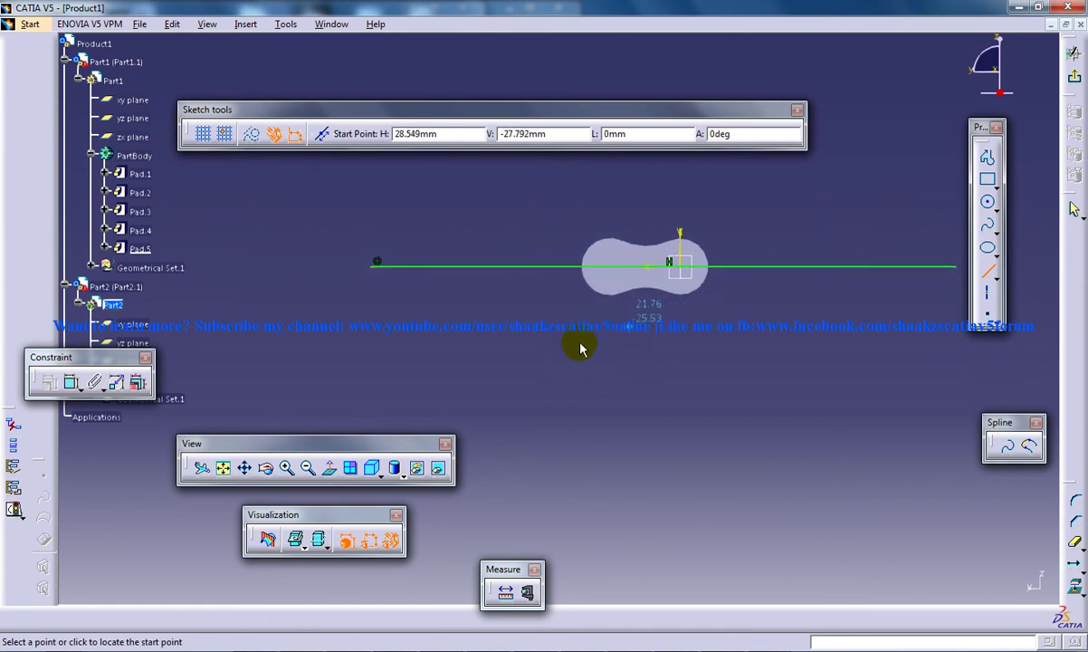
- Sketch a circle with a radius of about 64 mm below the line near its start, tangent to the line
{"action": "left_click", "coordinate": [988, 202]}
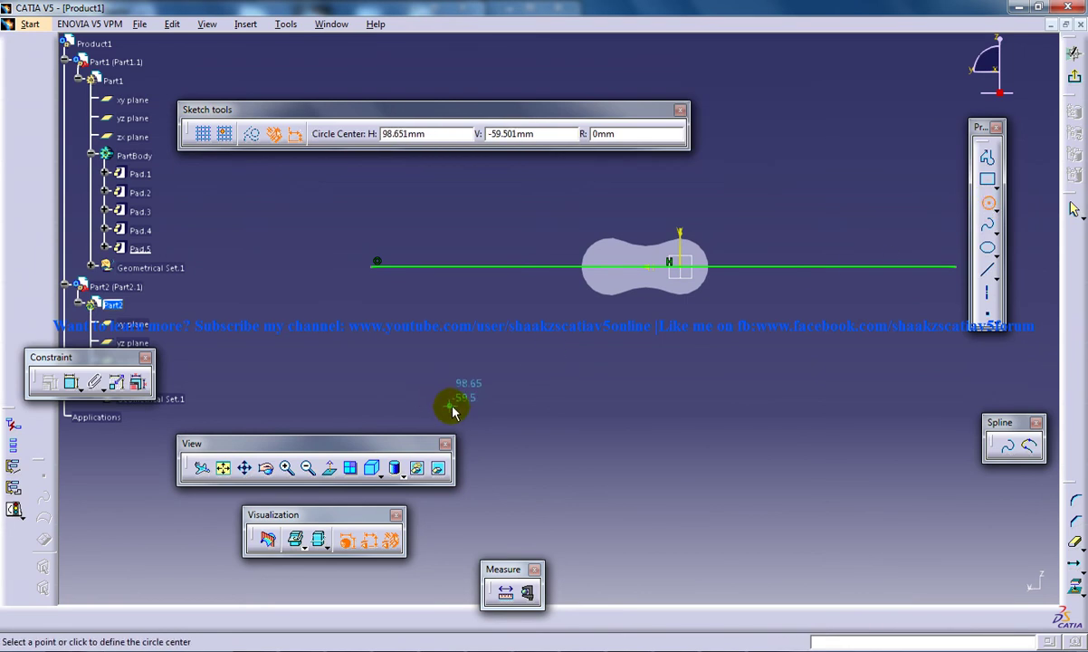
{"action": "left_click", "coordinate": [454, 419]}
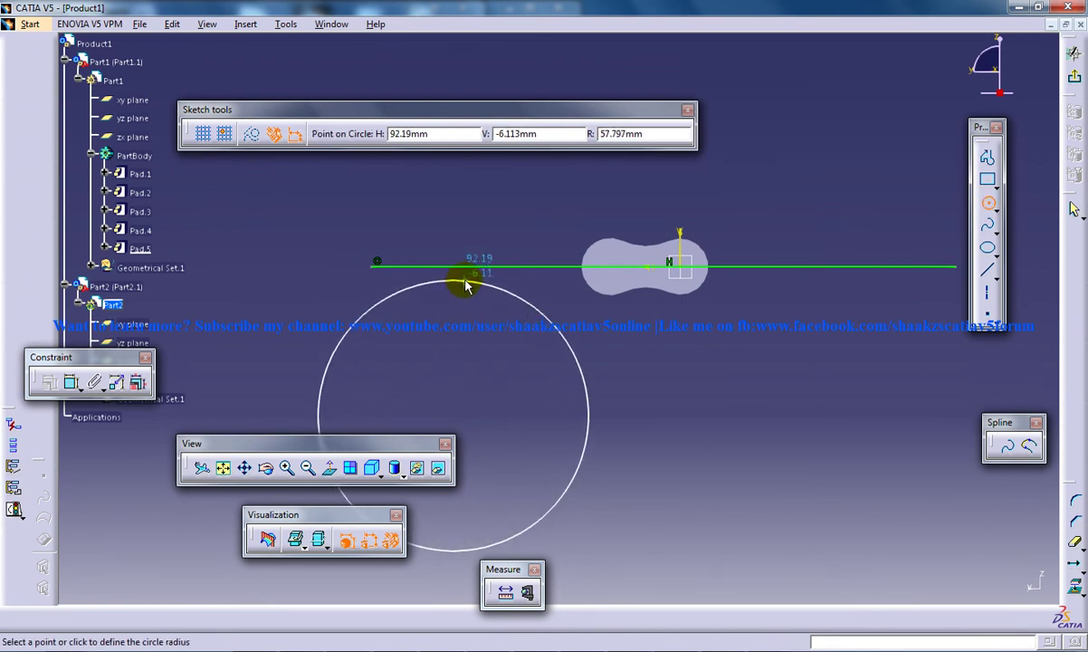
{"action": "left_click", "coordinate": [463, 274]}
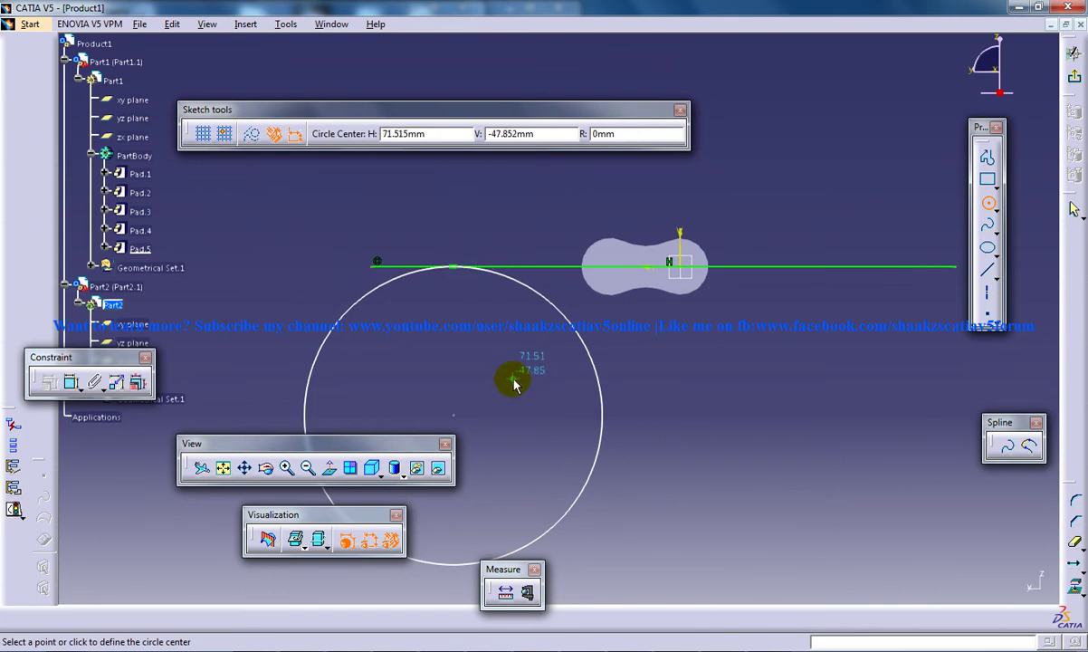
{"action": "key", "text": "Escape"}
- Draw an axis from the circle's centre sloping down and away beneath the horizontal line
{"action": "mouse_move", "coordinate": [630, 387]}
{"action": "middle_mouse_down", "text": "ctrl"}
{"action": "mouse_move", "coordinate": [647, 453]}
{"action": "mouse_move", "coordinate": [611, 356]}
{"action": "middle_mouse_up", "text": "ctrl"}
{"action": "left_click", "coordinate": [988, 292]}
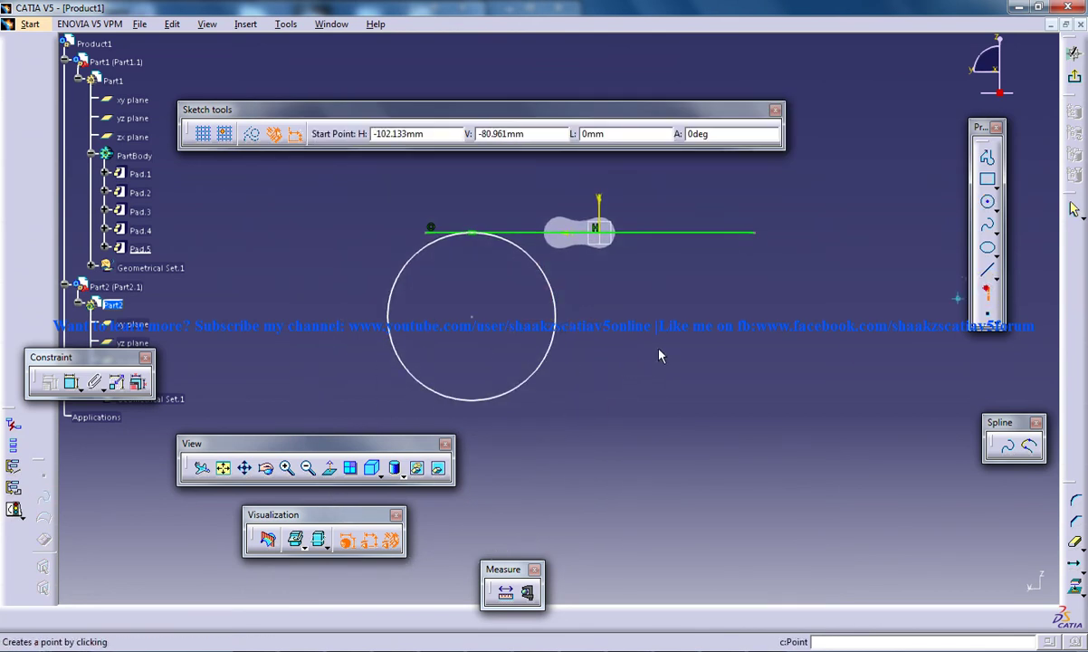
{"action": "left_click", "coordinate": [478, 318]}
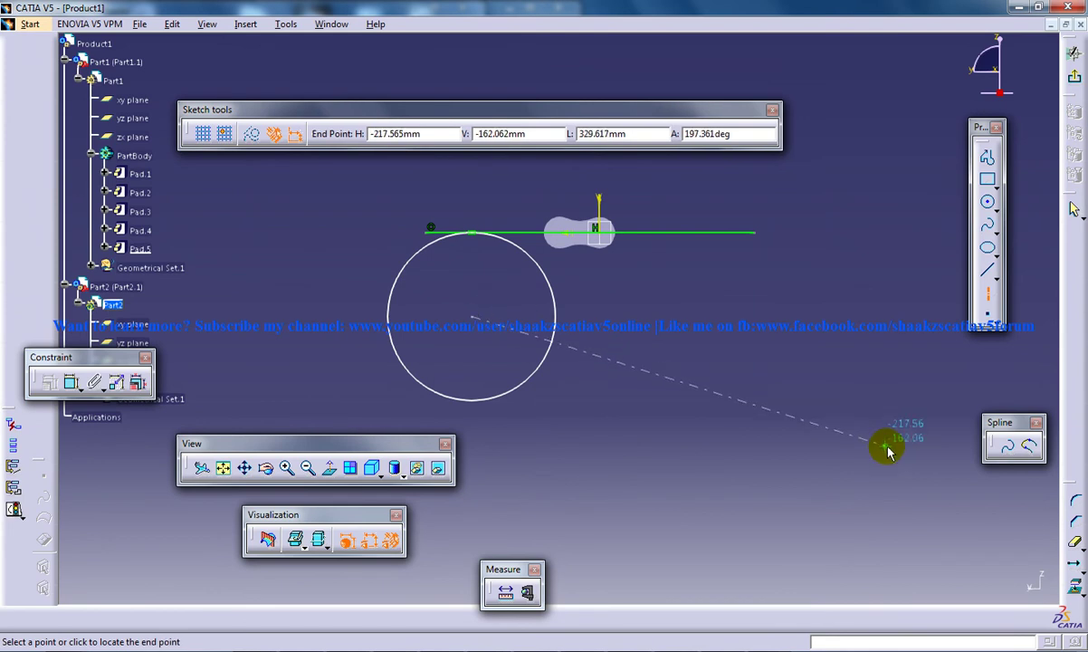
{"action": "left_click", "coordinate": [953, 476]}
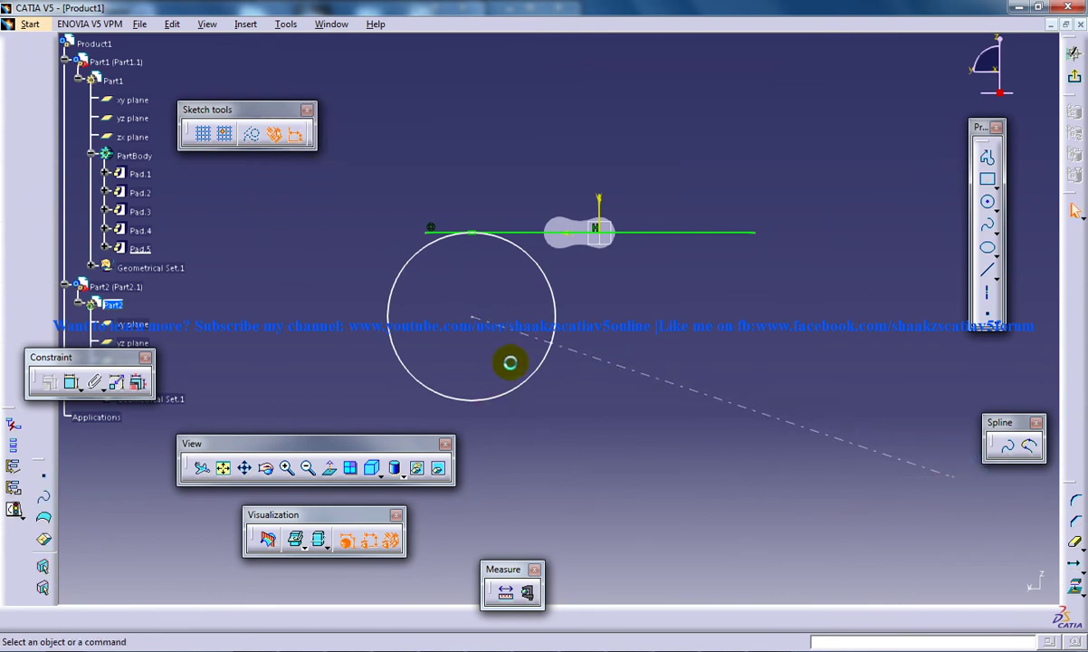
- Extend the far end of the horizontal line and mirror the line about the sloping axis
{"action": "left_click", "coordinate": [967, 233]}
{"action": "middle_click_drag", "start_coordinate": [765, 303], "coordinate": [769, 326], "text": "ctrl"}
{"action": "left_click", "coordinate": [558, 258]}
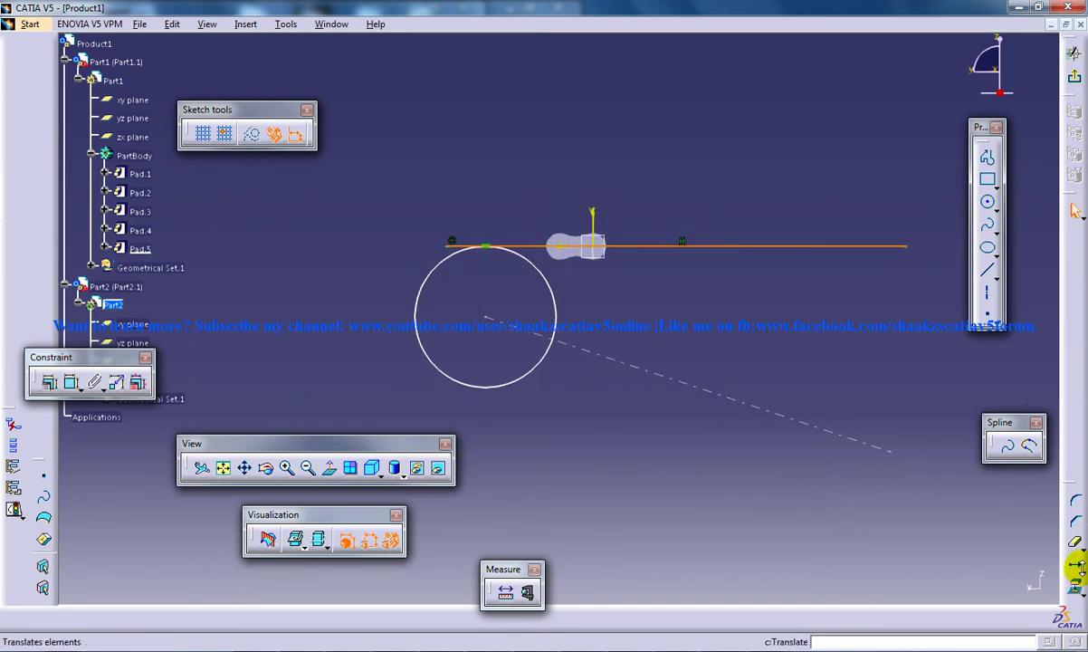
{"action": "left_click", "coordinate": [1076, 563]}
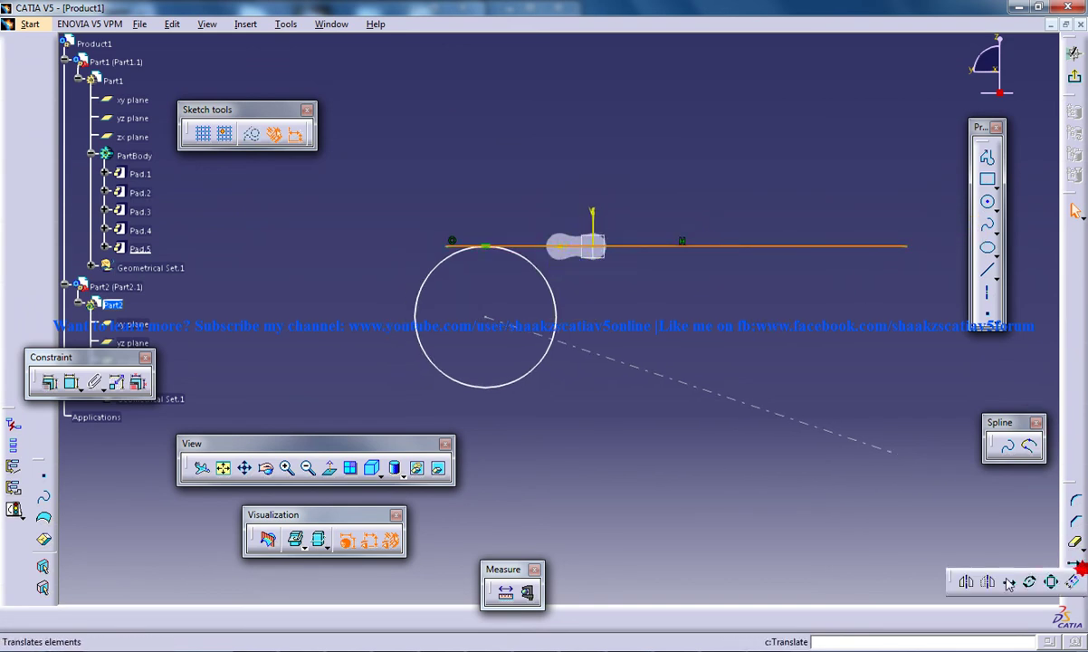
{"action": "left_click", "coordinate": [539, 334]}
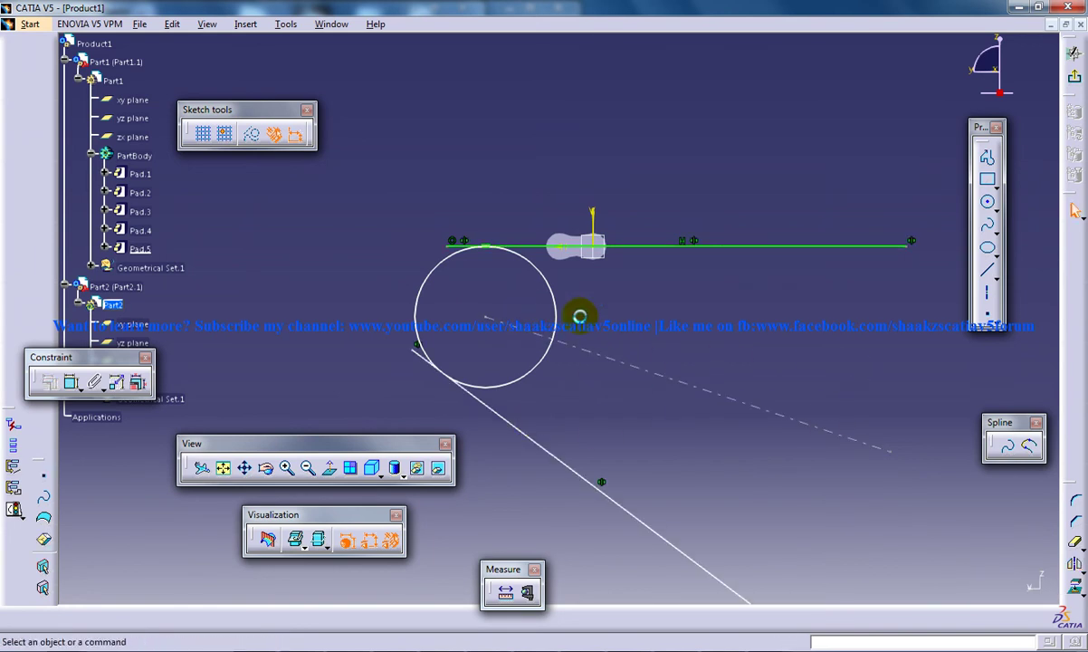
- Sketch a second circle of about 170 mm radius centred on the sloping axis and tangent to the horizontal line
{"action": "left_click", "coordinate": [987, 201]}
{"action": "left_click", "coordinate": [846, 429]}
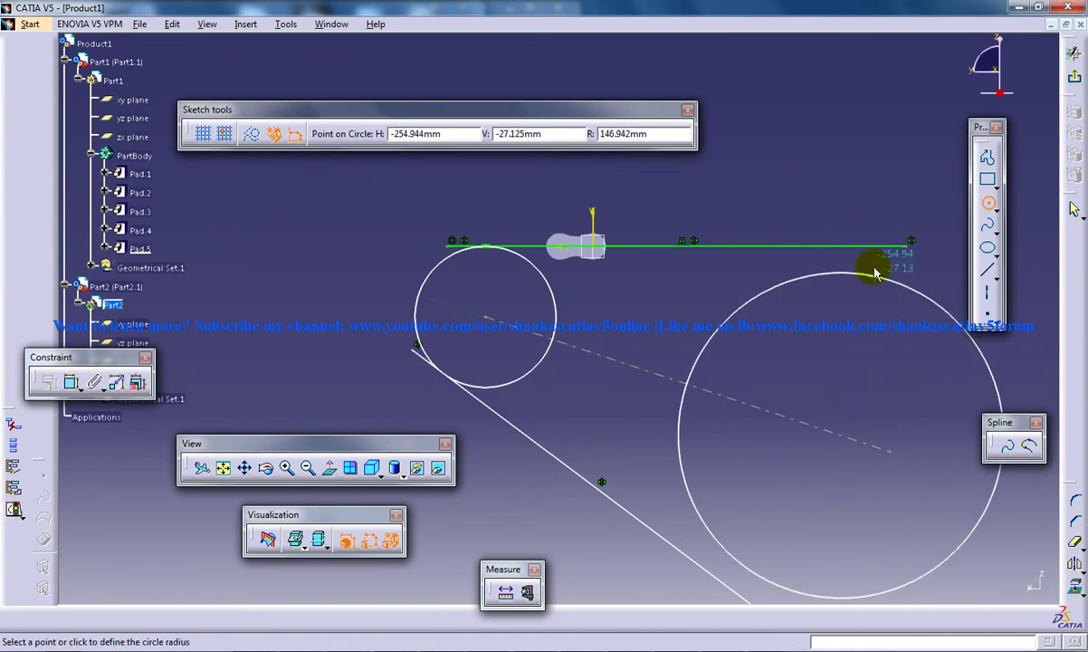
{"action": "left_click", "coordinate": [871, 252]}
{"action": "mouse_move", "coordinate": [883, 364]}
{"action": "middle_mouse_down"}
{"action": "mouse_move", "coordinate": [814, 450]}
{"action": "mouse_move", "coordinate": [785, 414]}
{"action": "mouse_move", "coordinate": [733, 470]}
{"action": "mouse_move", "coordinate": [740, 440]}
{"action": "middle_mouse_up"}
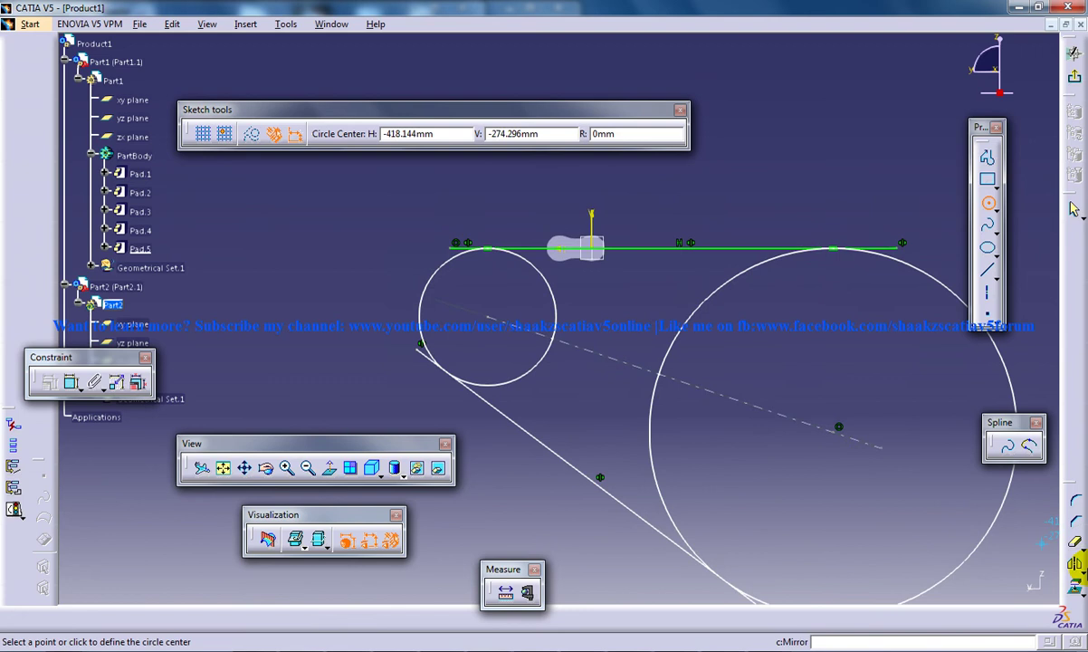
- Quick-trim the line ends that overhang the large circle, along with part of its inner arc
{"action": "left_click", "coordinate": [1073, 542]}
{"action": "left_click", "coordinate": [892, 243]}
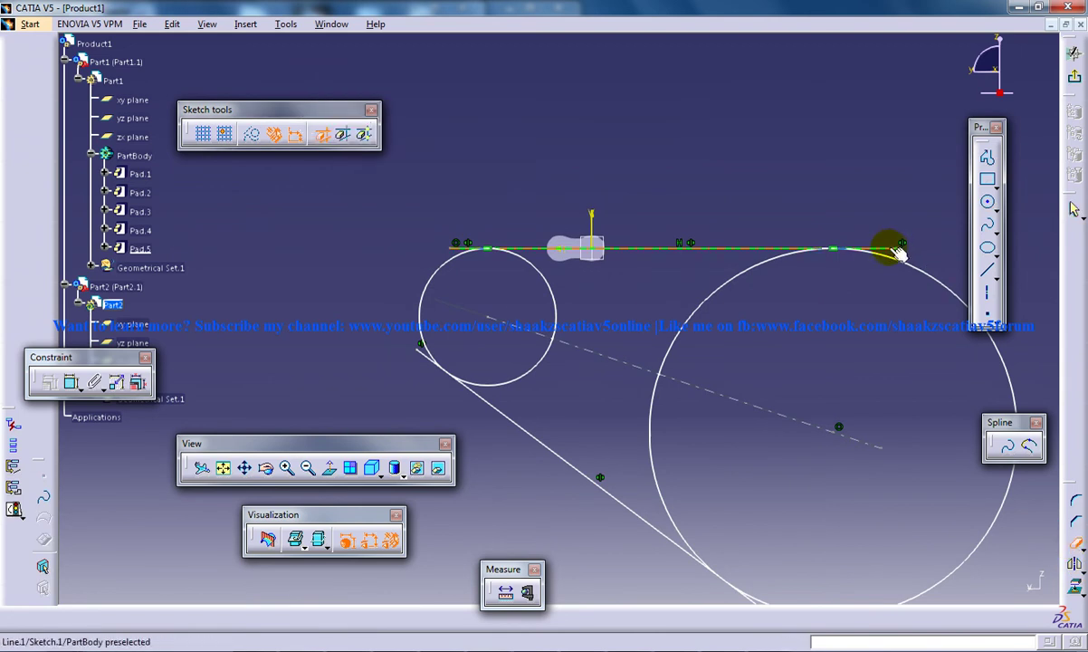
{"action": "left_click", "coordinate": [679, 517]}
{"action": "middle_click_drag", "start_coordinate": [738, 601], "coordinate": [696, 475]}
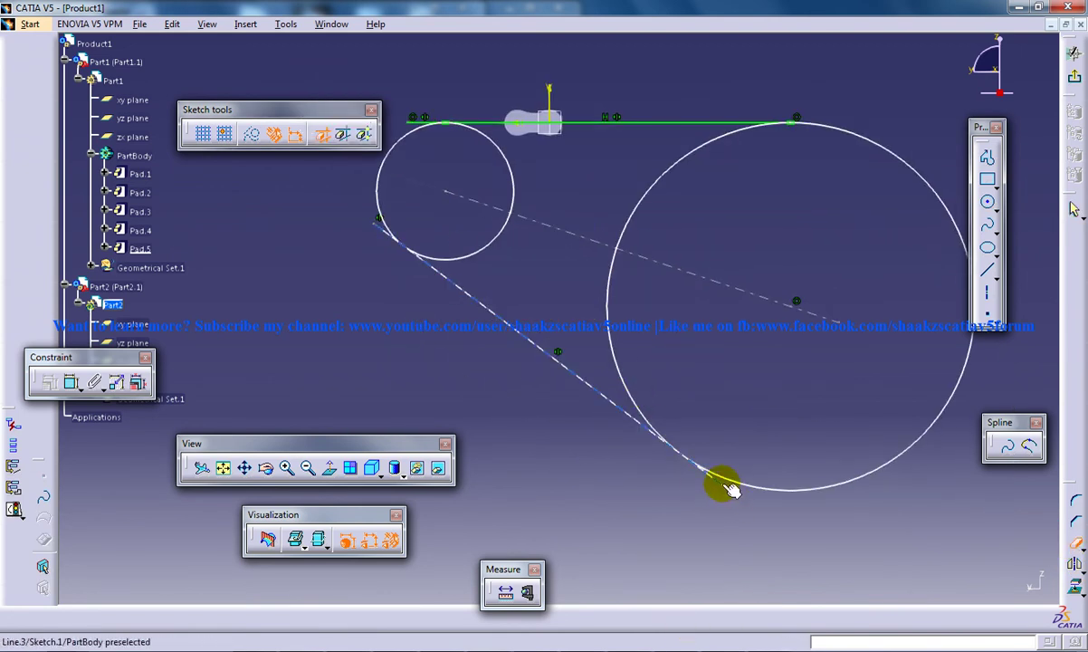
{"action": "left_click", "coordinate": [723, 484]}
{"action": "left_click", "coordinate": [613, 353]}
- Quick-trim the line ends that overhang the small circle and remove the circle's inner arc
{"action": "middle_click_drag", "start_coordinate": [632, 348], "coordinate": [659, 452]}
{"action": "left_click", "coordinate": [482, 418]}
{"action": "left_click", "coordinate": [517, 262]}
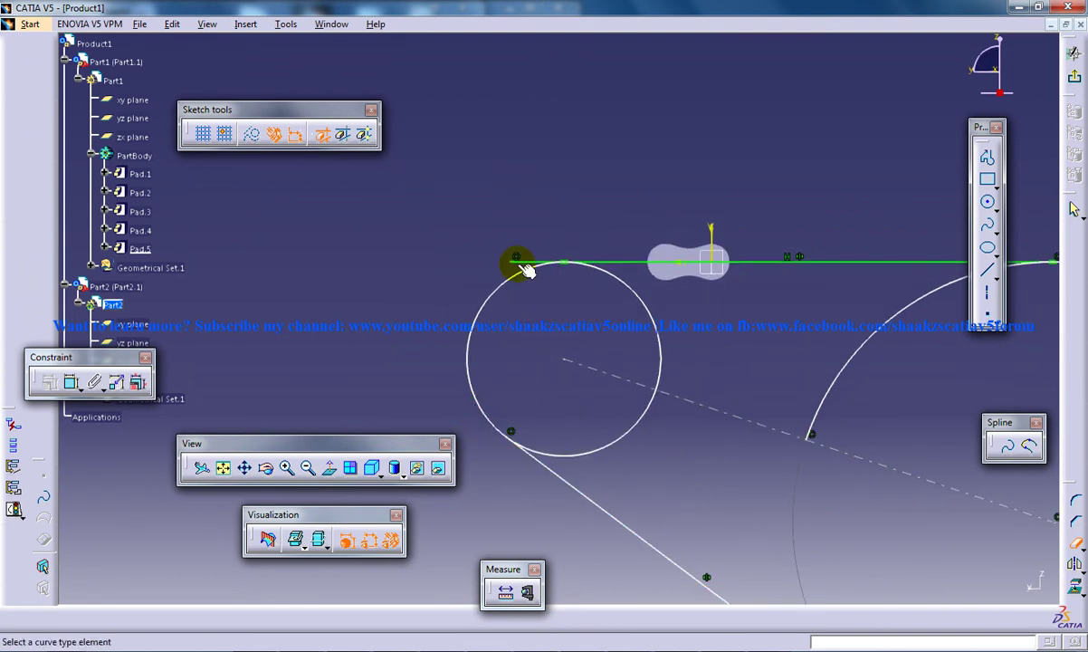
{"action": "left_click", "coordinate": [637, 296]}
{"action": "left_click", "coordinate": [631, 425]}
{"action": "mouse_move", "coordinate": [692, 404]}
{"action": "middle_mouse_down", "text": "ctrl"}
{"action": "mouse_move", "coordinate": [754, 475]}
{"action": "mouse_move", "coordinate": [779, 410]}
{"action": "mouse_move", "coordinate": [634, 359]}
{"action": "middle_mouse_up", "text": "ctrl"}
{"action": "key", "text": "Escape"}
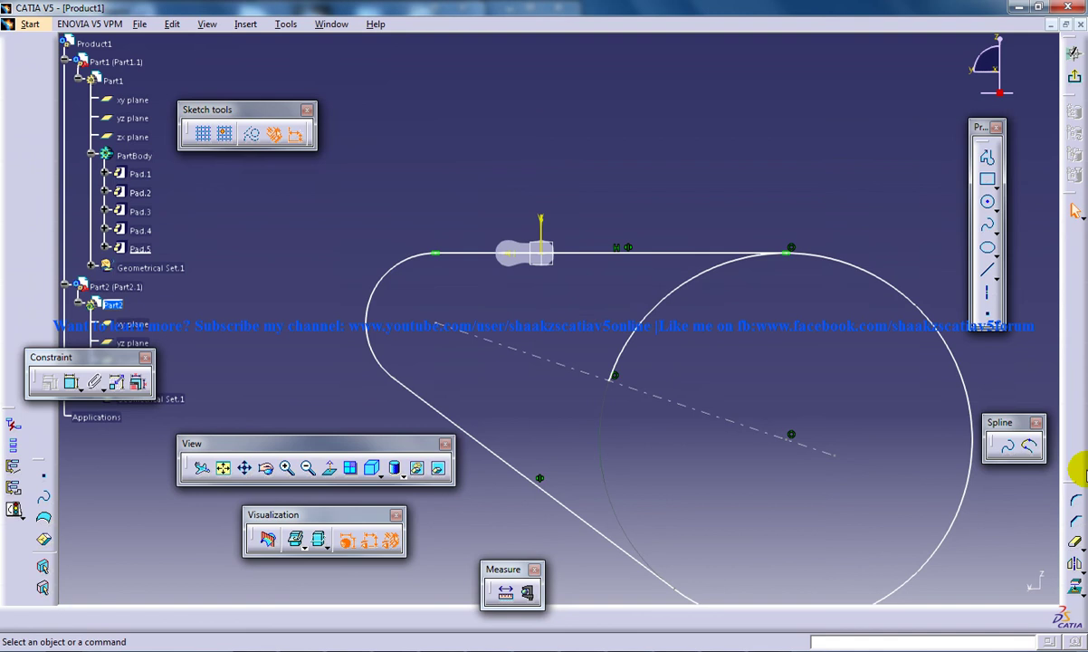
- Trim the large circle's remaining inner arc and shift the profile so its horizontal line lies above the chain link
{"action": "left_click", "coordinate": [1075, 541]}
{"action": "left_click", "coordinate": [697, 286]}
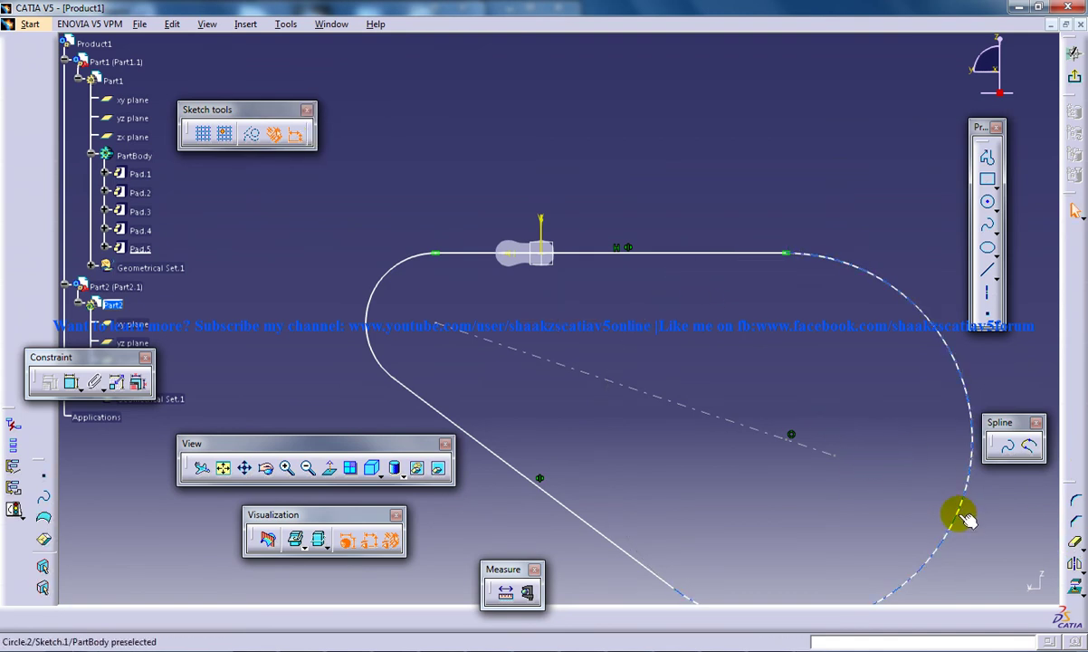
{"action": "mouse_move", "coordinate": [967, 518]}
{"action": "left_mouse_down"}
{"action": "mouse_move", "coordinate": [947, 509]}
{"action": "mouse_move", "coordinate": [960, 512]}
{"action": "mouse_move", "coordinate": [932, 479]}
{"action": "left_mouse_up"}
- Constrain the profile's upper line coincident with the sketch's horizontal axis through the chain link and exit the sketch
{"action": "left_click", "coordinate": [590, 234]}
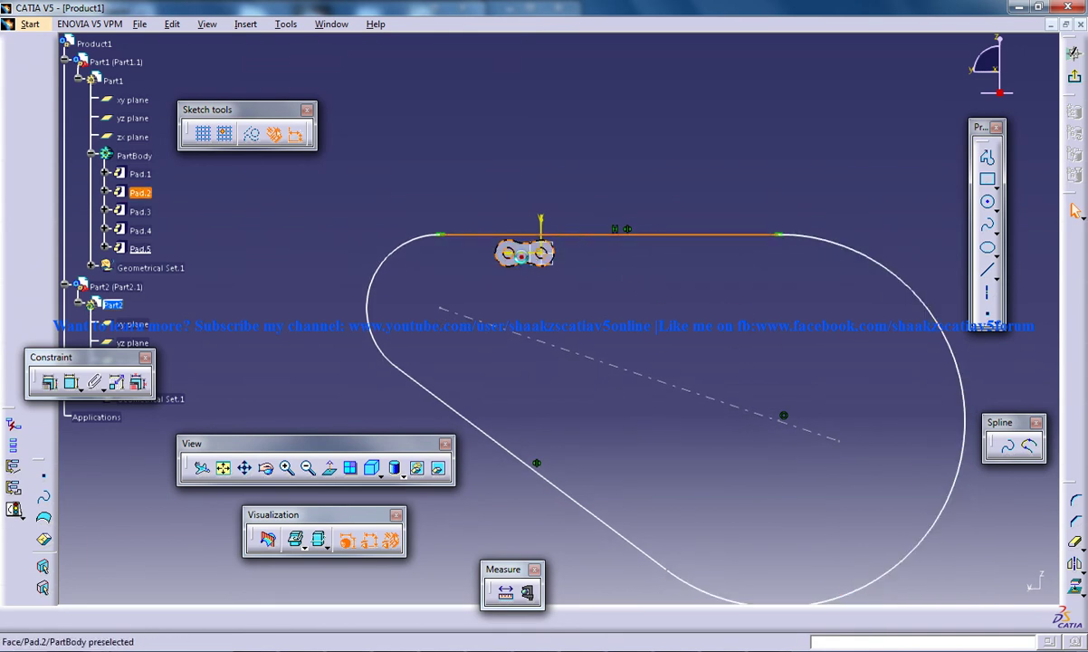
{"action": "left_click", "coordinate": [519, 255]}
{"action": "left_click", "coordinate": [582, 235], "text": "ctrl"}
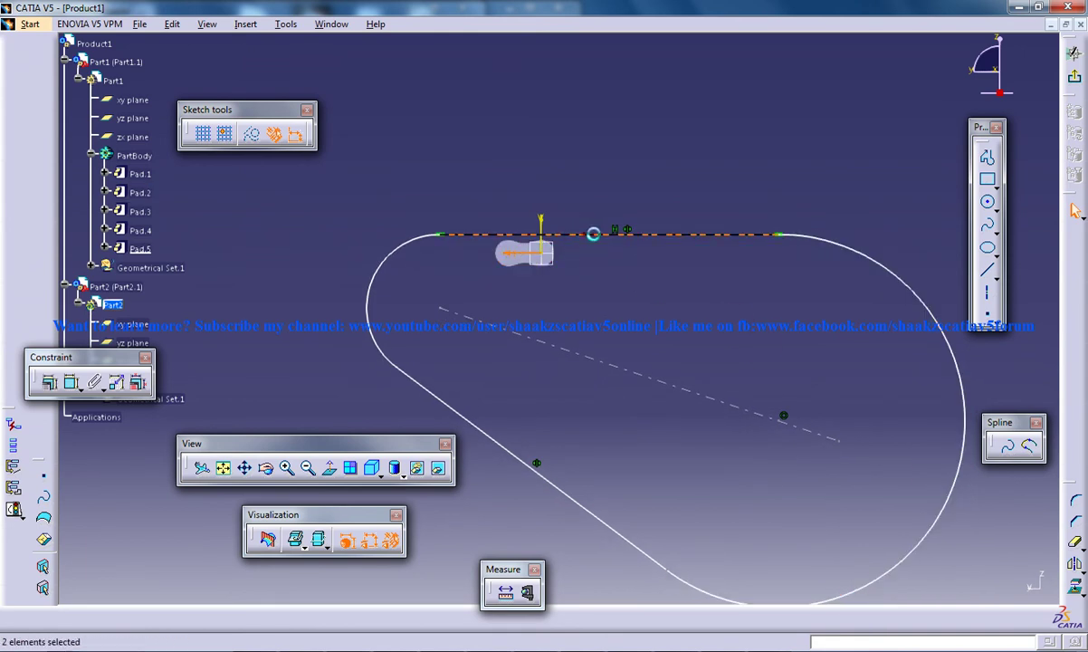
{"action": "left_click", "coordinate": [73, 382]}
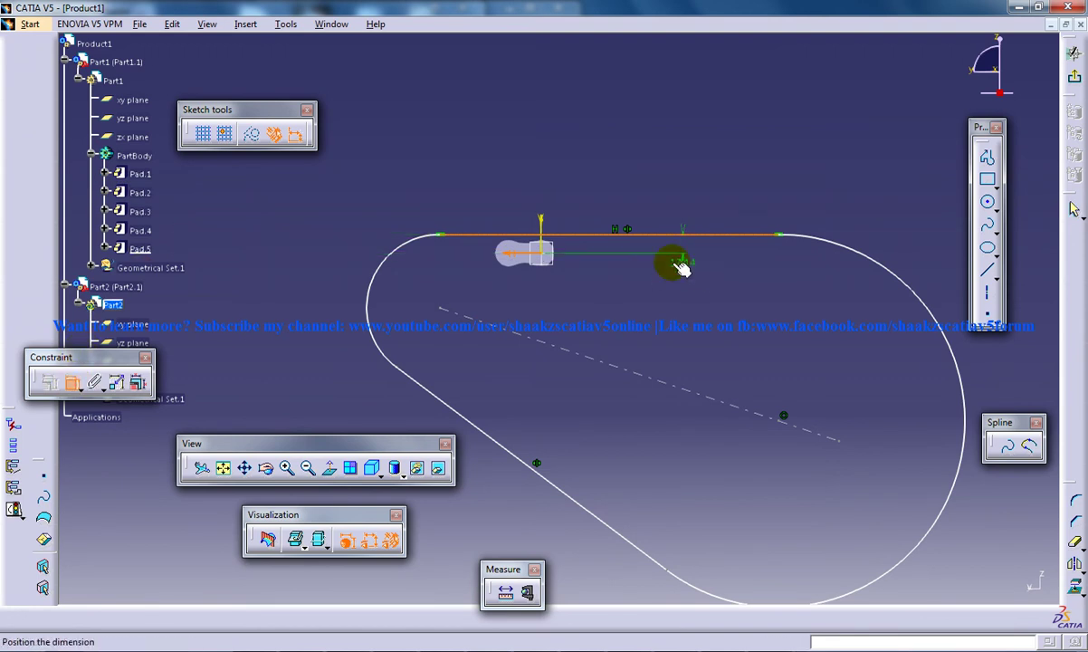
{"action": "right_click", "coordinate": [670, 267]}
{"action": "left_click", "coordinate": [715, 349]}
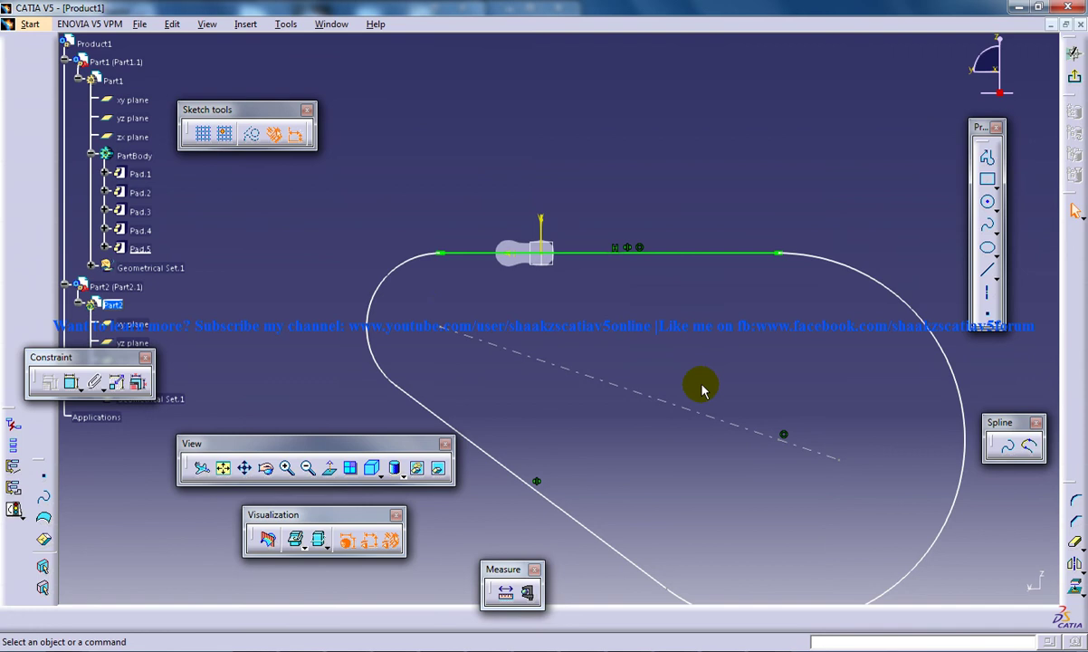
{"action": "left_click", "coordinate": [1077, 80]}
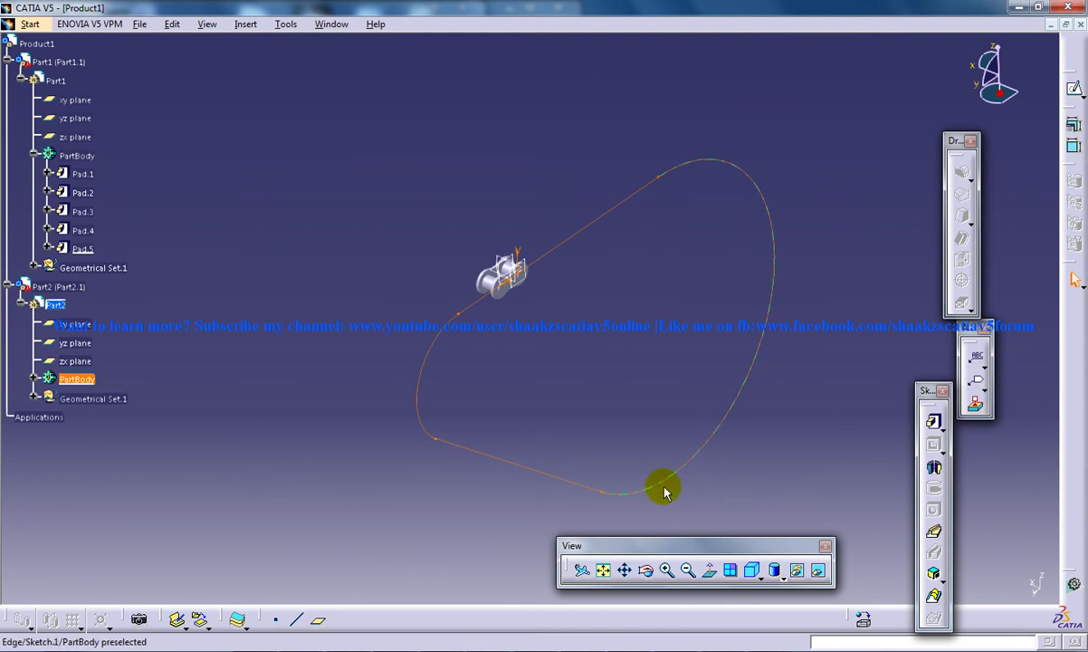
{"action": "left_click", "coordinate": [691, 333]}
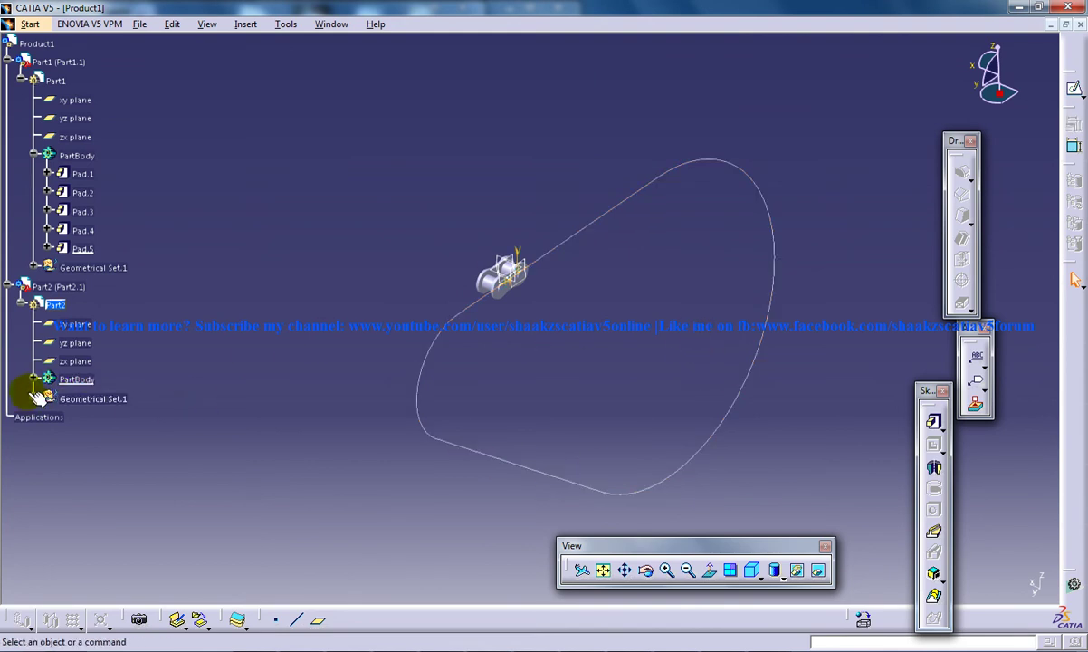
- Switch to the Generative Shape Design workbench
{"action": "left_click", "coordinate": [29, 25]}
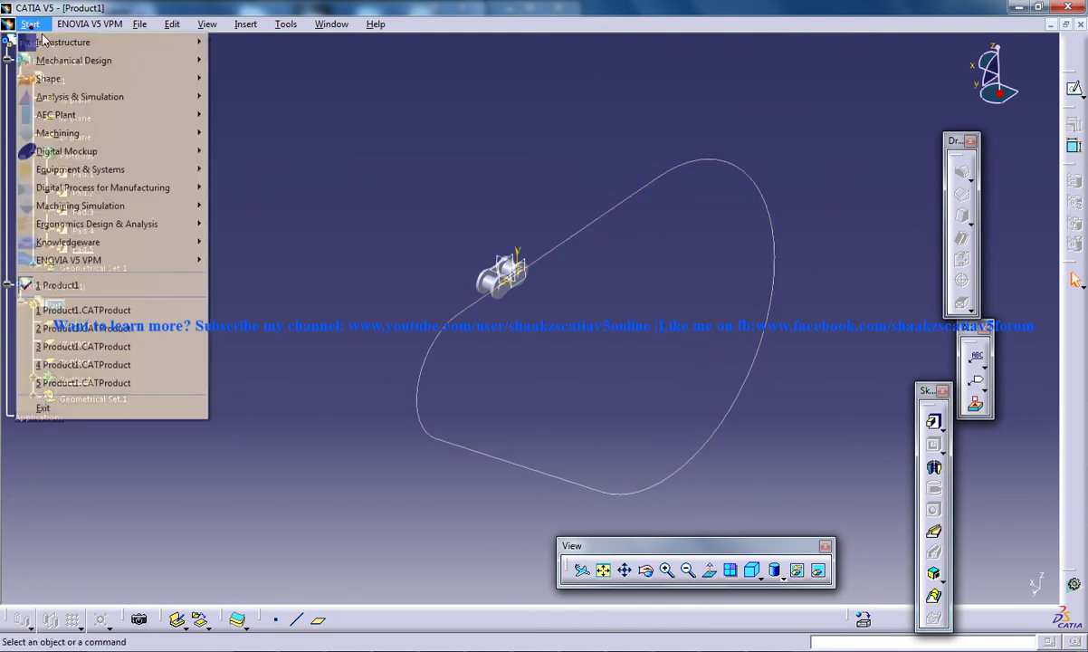
{"action": "mouse_move", "coordinate": [72, 79]}
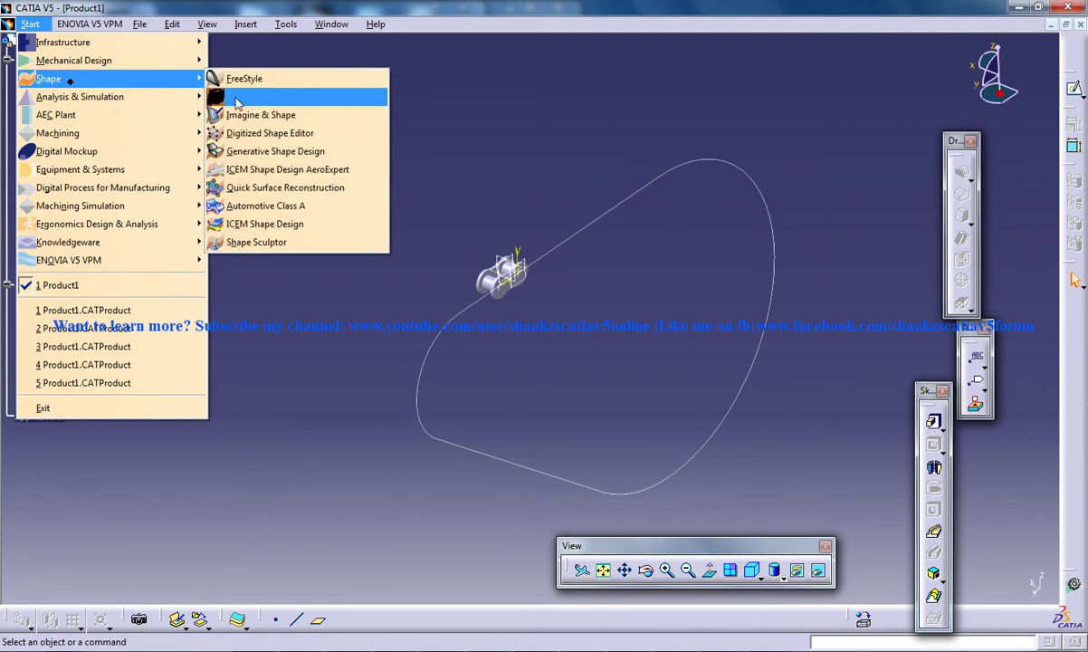
{"action": "left_click", "coordinate": [264, 153]}
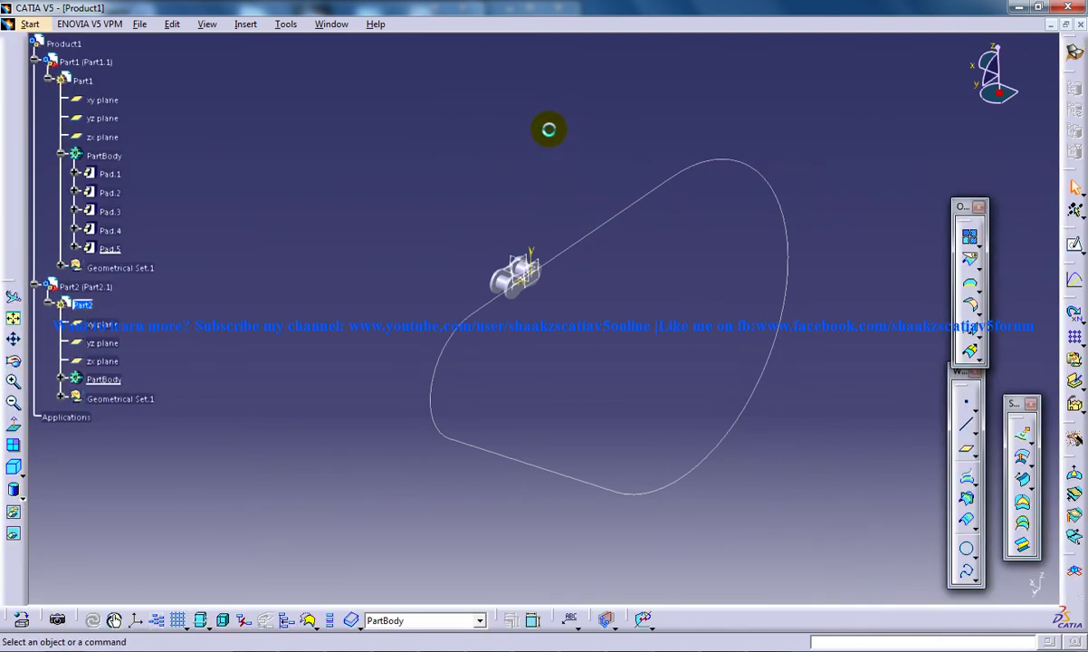
- Extract the sketch profile's two straight lines and two arcs as separate curves with no propagation
{"action": "left_click", "coordinate": [246, 24]}
{"action": "mouse_move", "coordinate": [399, 234]}
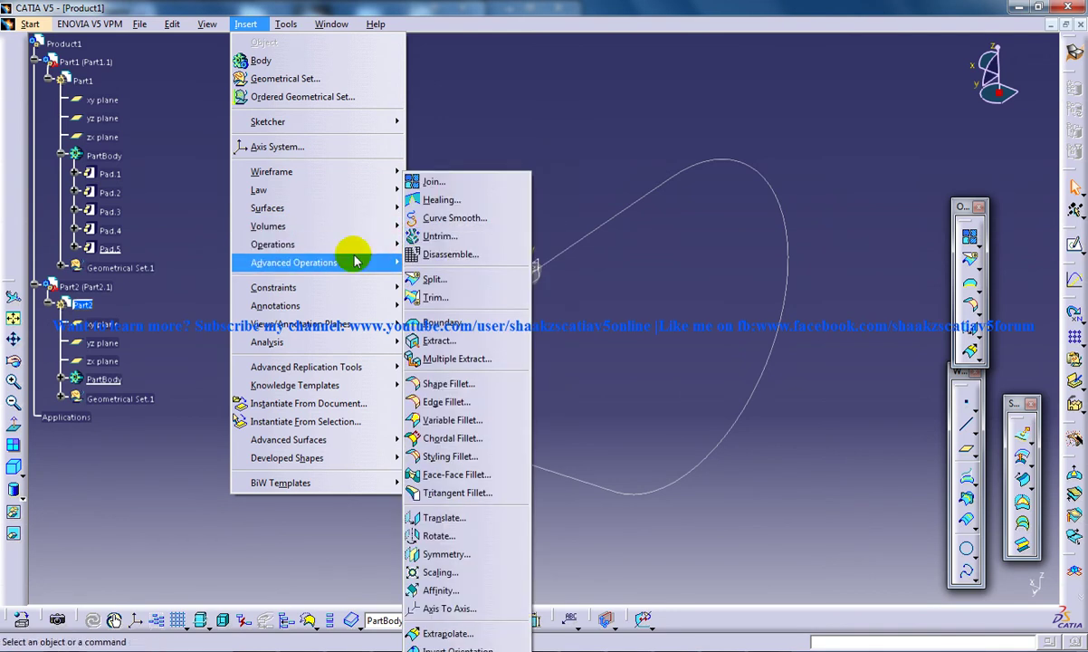
{"action": "mouse_move", "coordinate": [360, 245]}
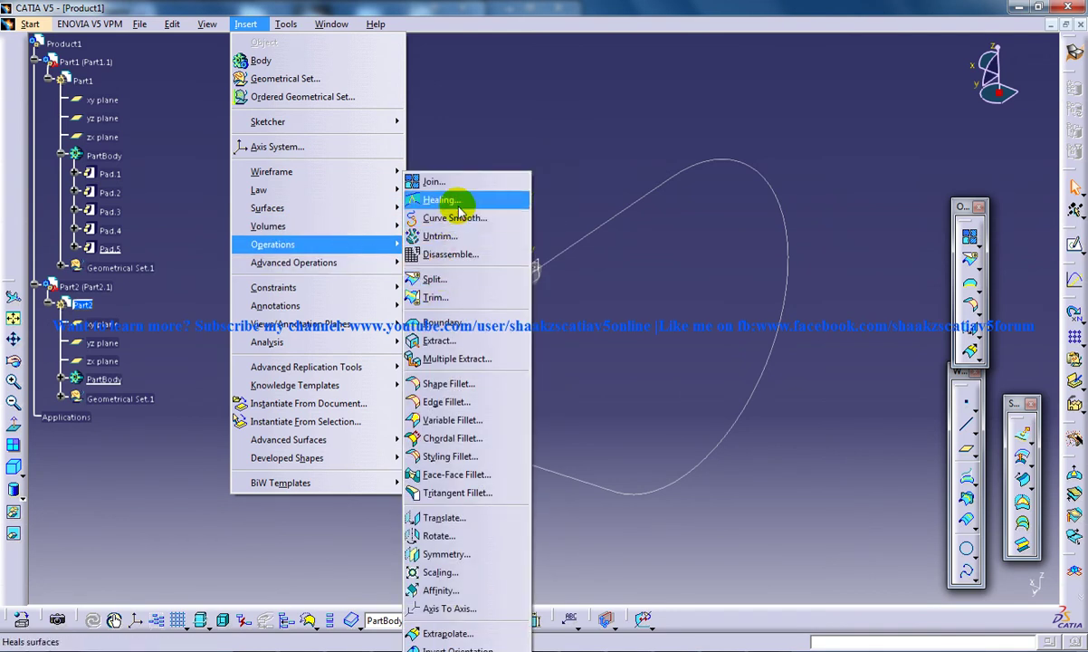
{"action": "left_click", "coordinate": [439, 340]}
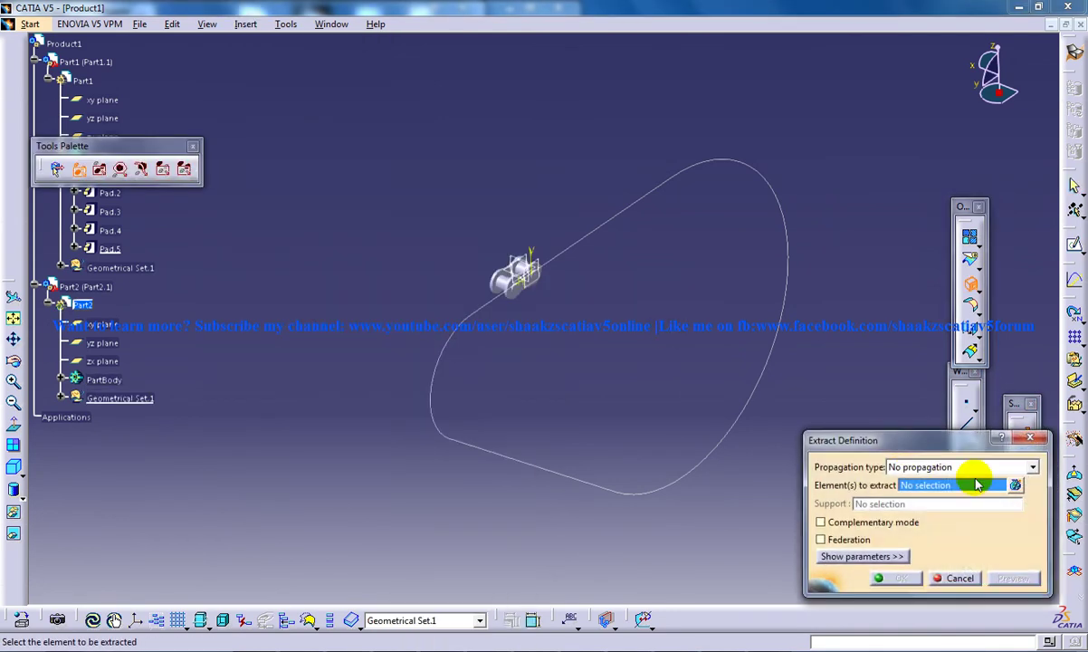
{"action": "left_click", "coordinate": [1016, 486]}
{"action": "left_click", "coordinate": [610, 220]}
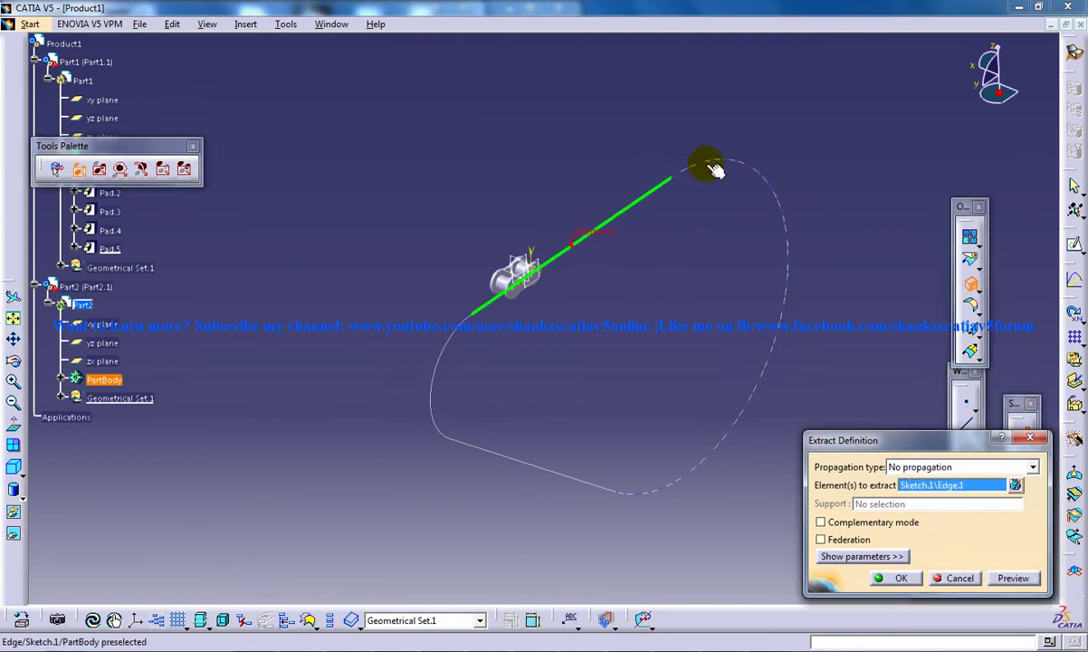
{"action": "left_click", "coordinate": [710, 165]}
{"action": "left_click", "coordinate": [564, 477]}
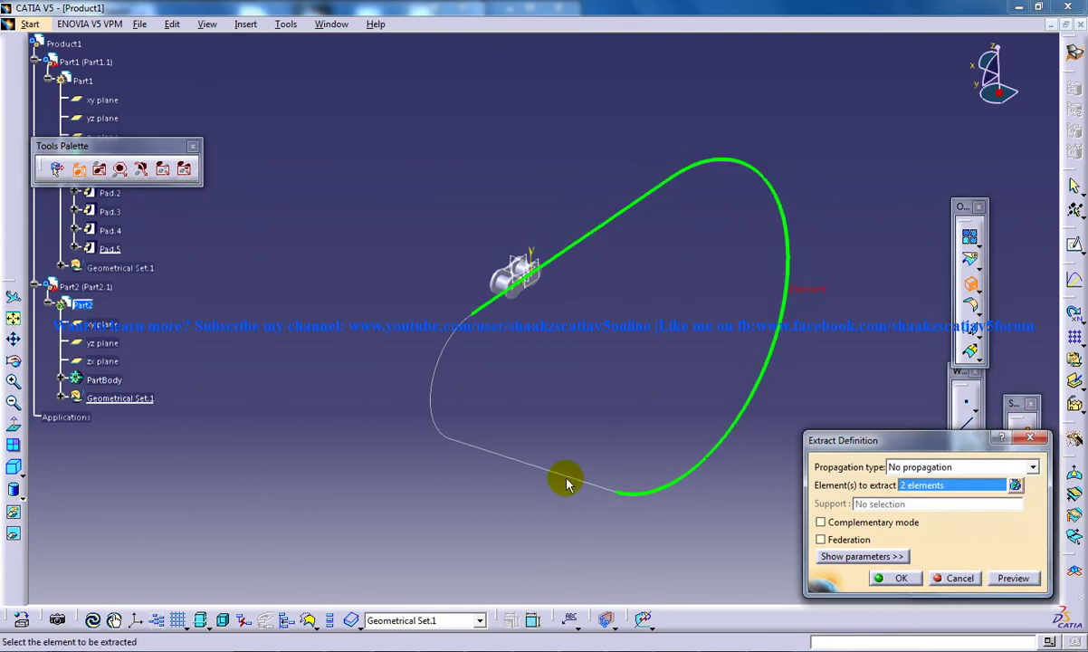
{"action": "left_click", "coordinate": [436, 360]}
{"action": "left_click", "coordinate": [894, 577]}
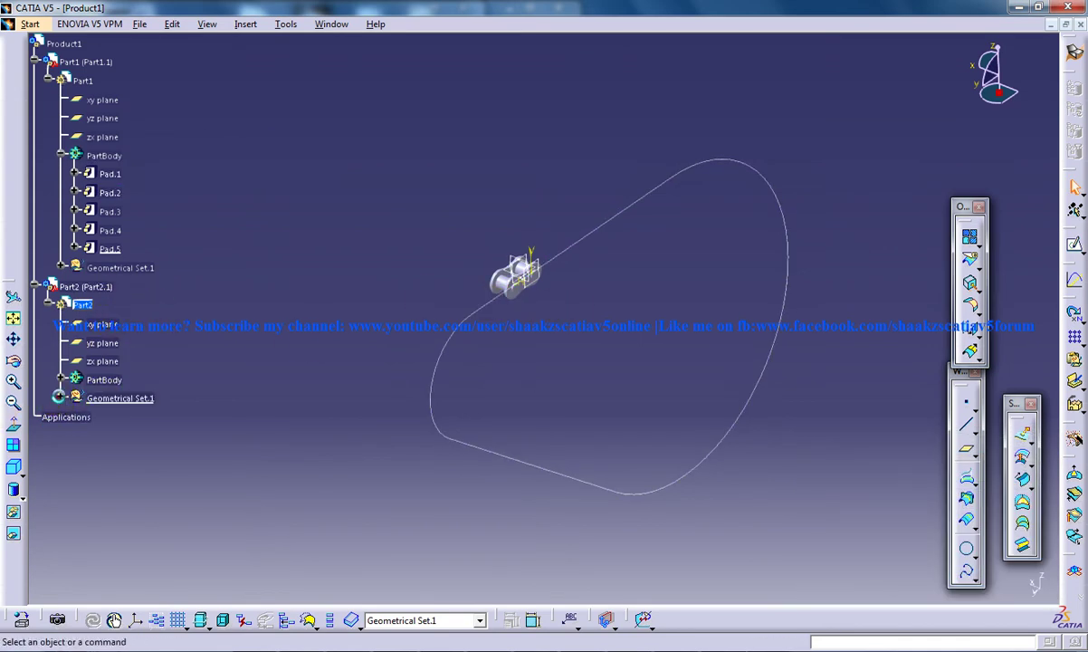
- Join Extract.1, Extract.2, Extract.3 and Extract.4 into one closed curve with a 0.001 mm merging distance
{"action": "left_click", "coordinate": [60, 398]}
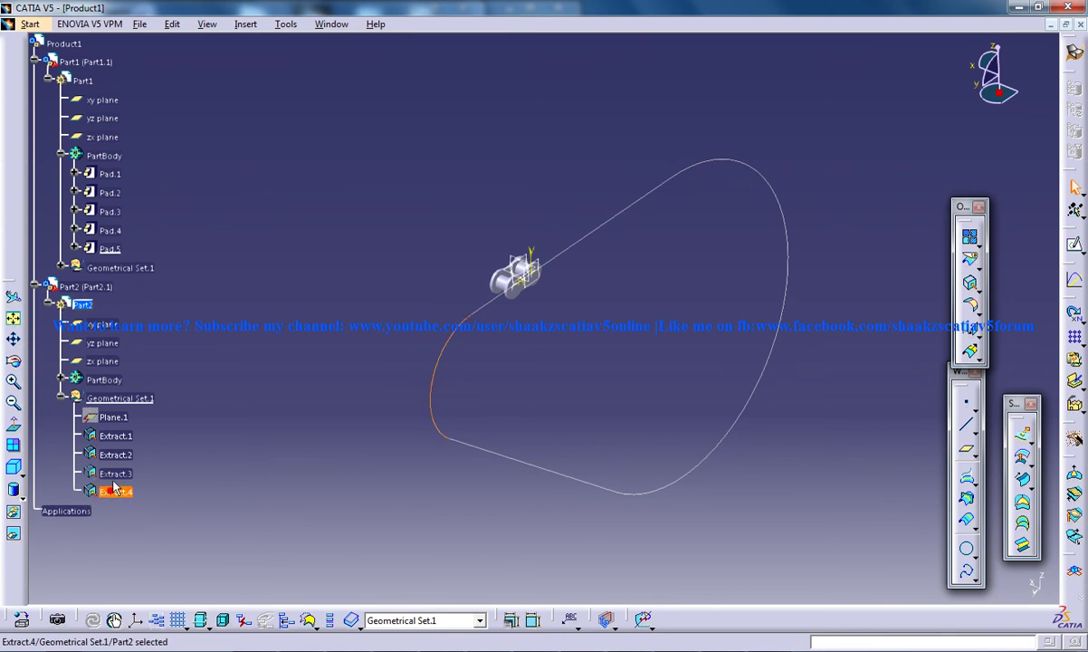
{"action": "left_click", "coordinate": [112, 472]}
{"action": "key", "text": "Escape"}
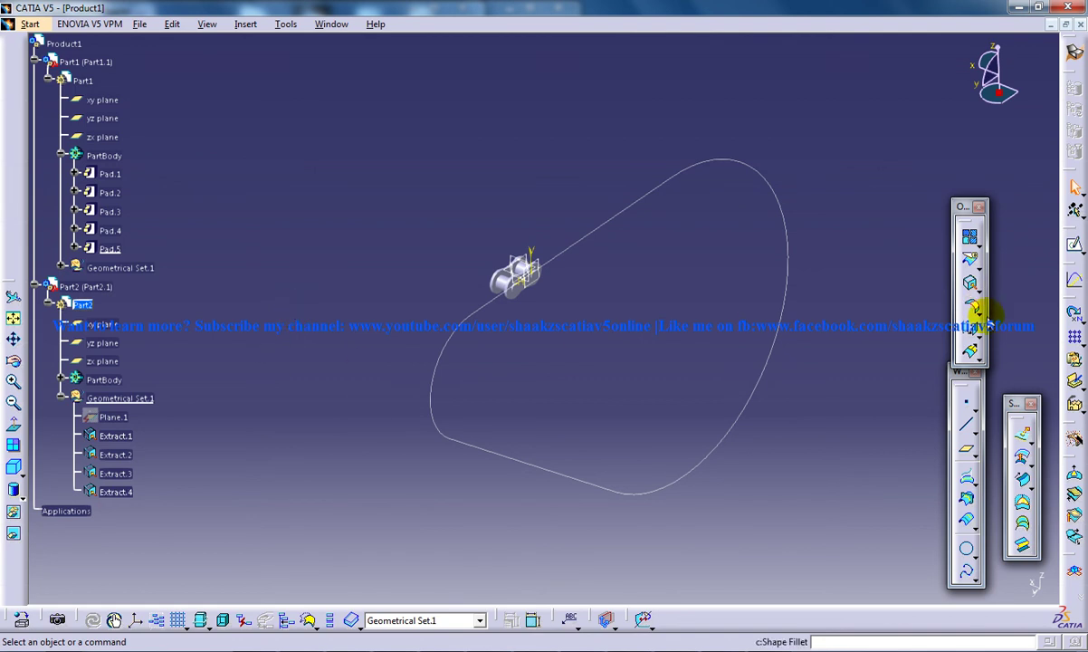
{"action": "left_click", "coordinate": [969, 237]}
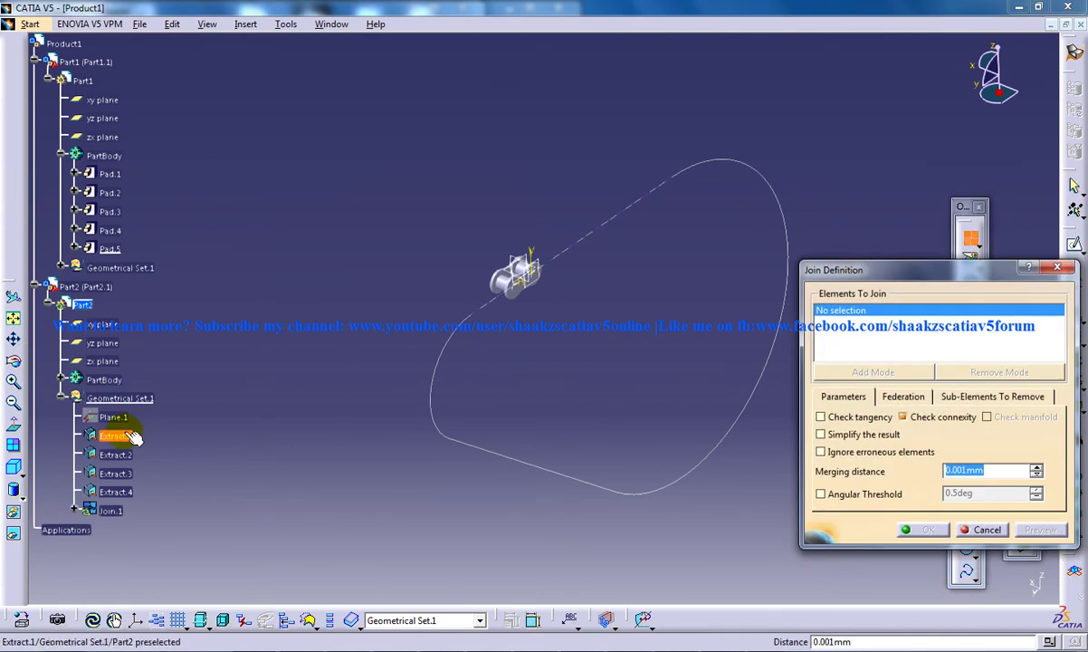
{"action": "left_click", "coordinate": [114, 435]}
{"action": "left_click", "coordinate": [115, 455]}
{"action": "left_click", "coordinate": [115, 474]}
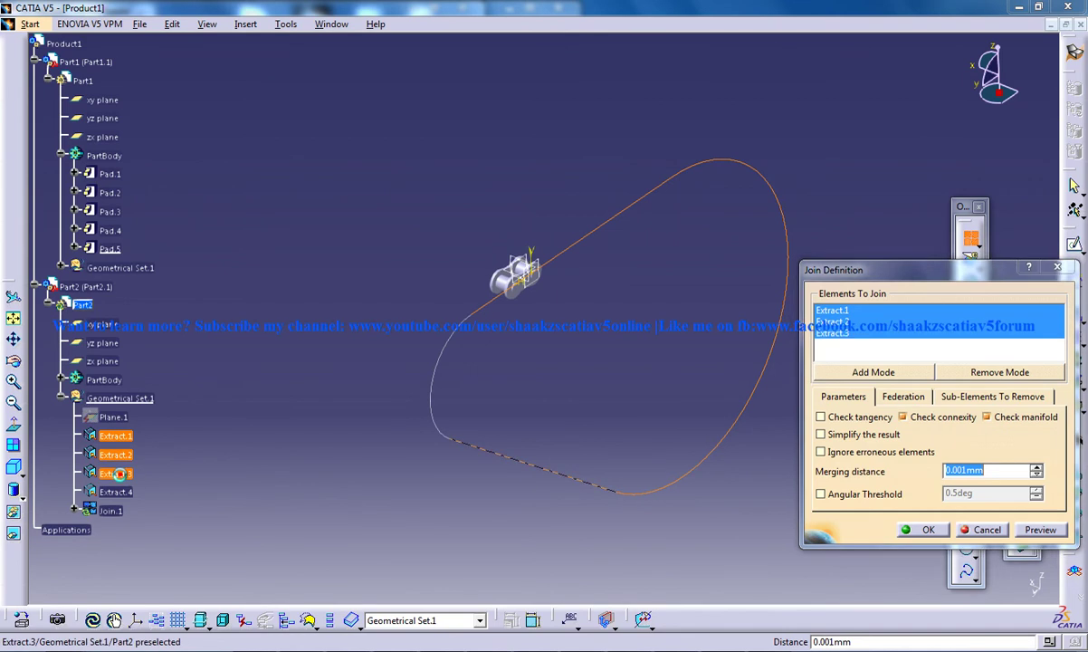
{"action": "left_click", "coordinate": [115, 492]}
{"action": "left_click", "coordinate": [925, 529]}
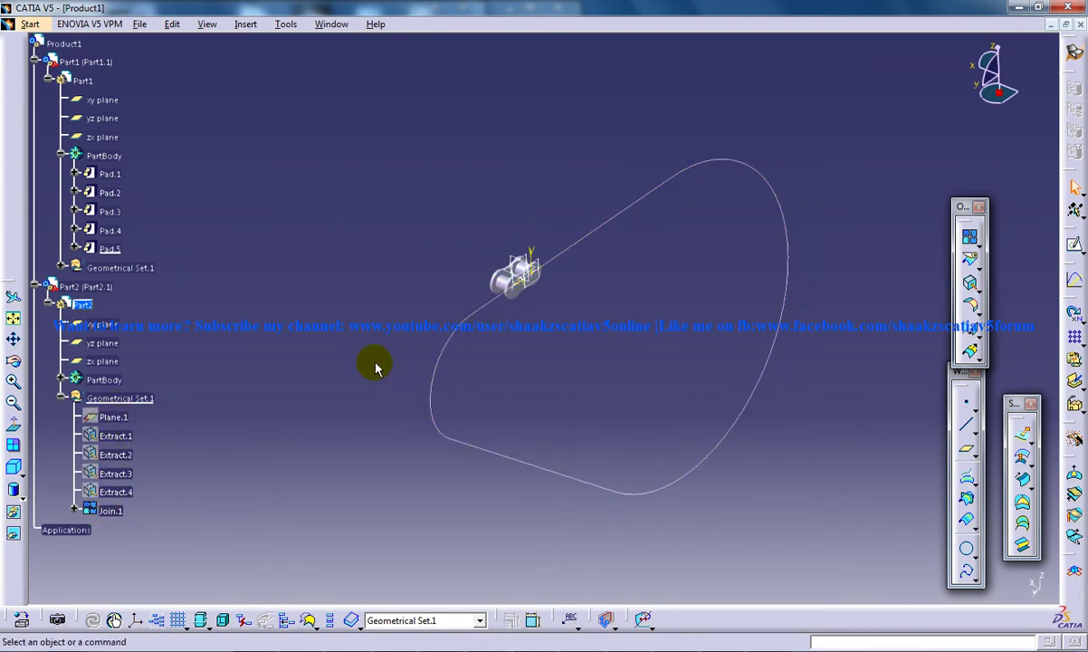
{"action": "left_click", "coordinate": [110, 513]}
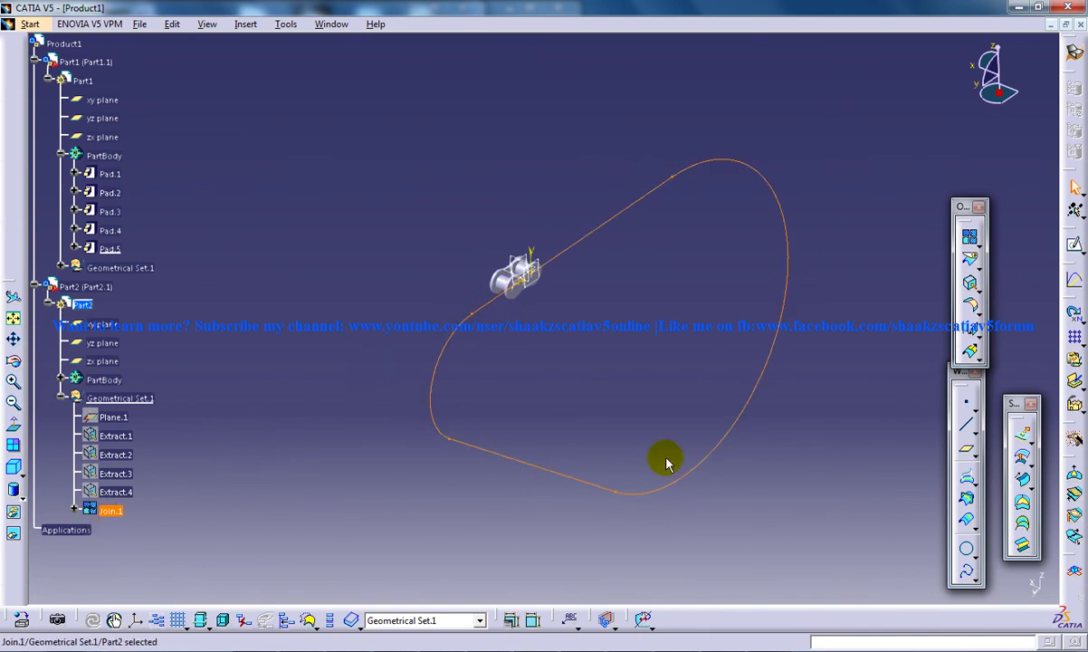
{"action": "left_click", "coordinate": [394, 316]}
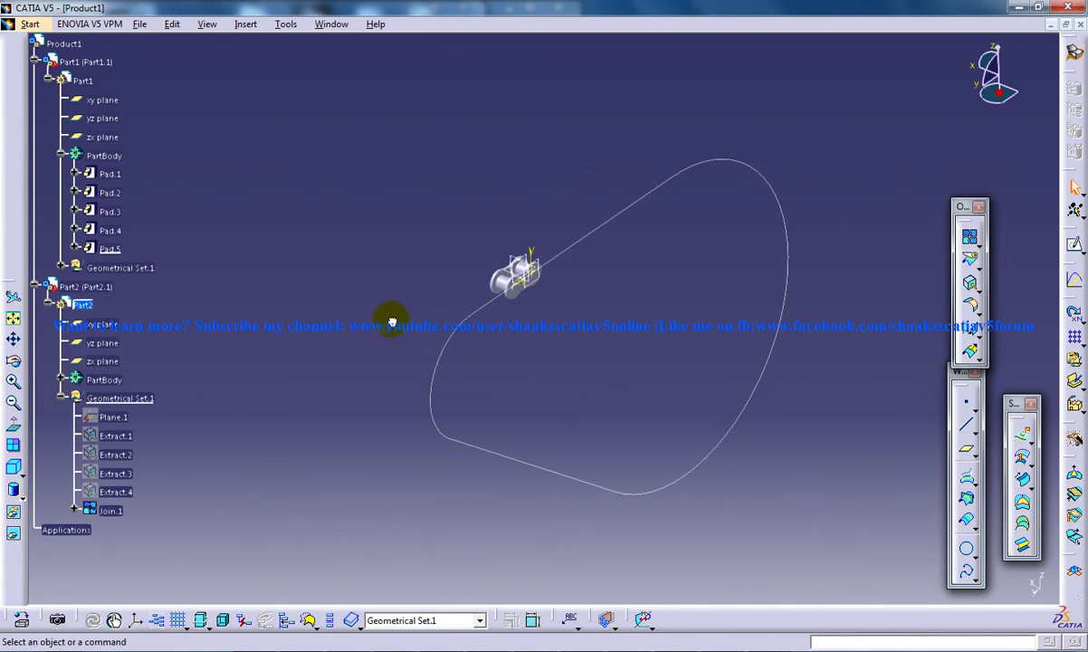
- Open a new sketch parallel to the joined chain path
{"action": "middle_click_drag", "start_coordinate": [394, 316], "coordinate": [537, 279]}
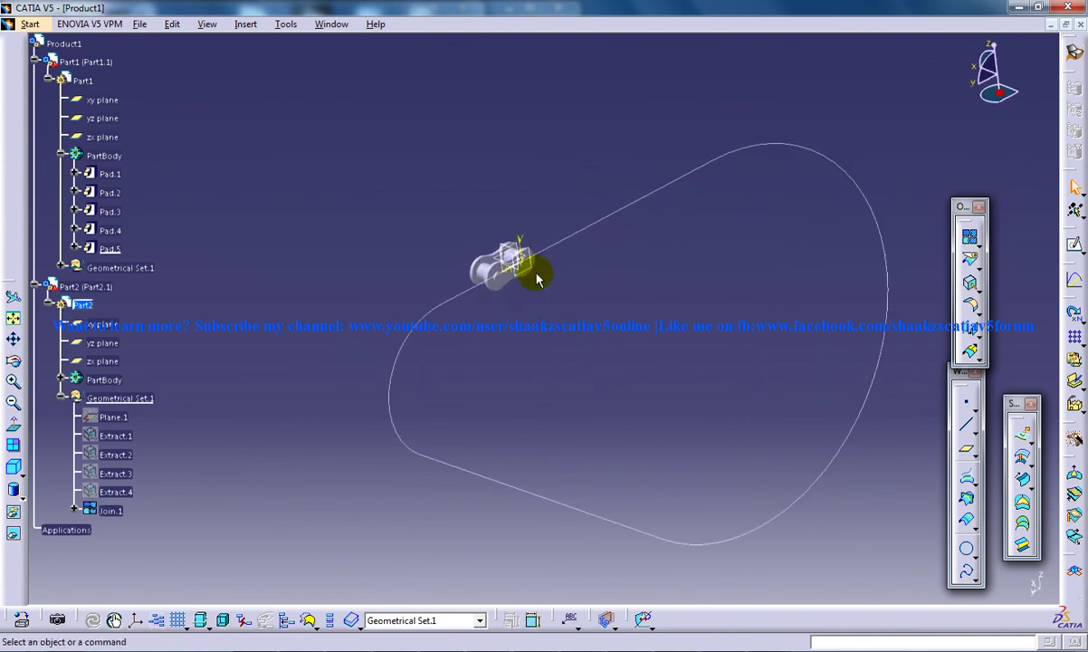
{"action": "left_click", "coordinate": [1074, 244]}
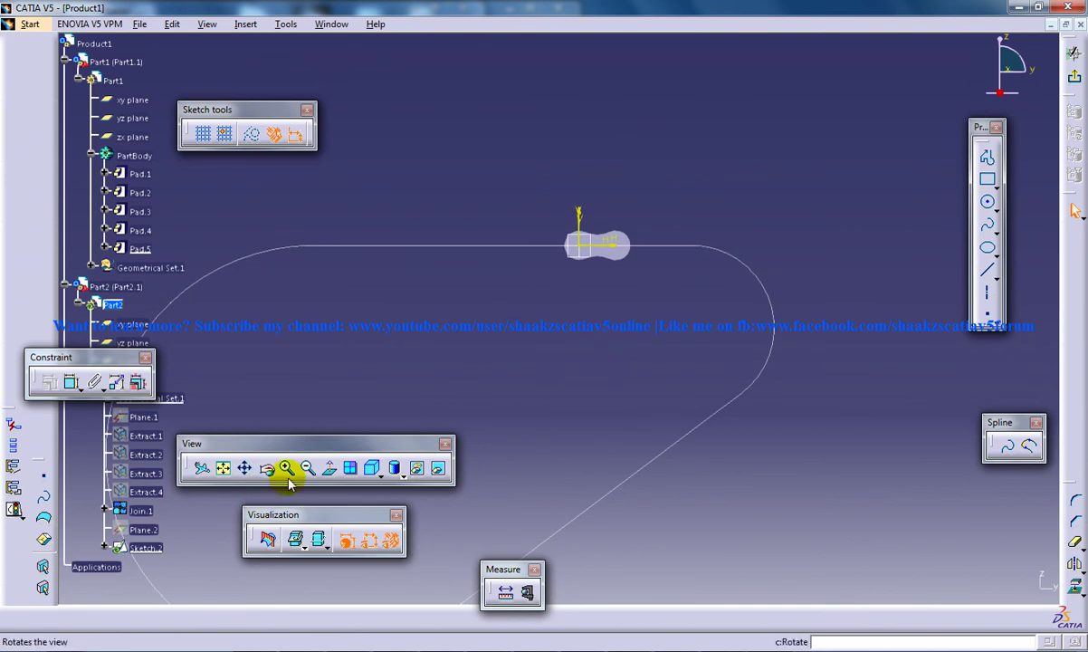
{"action": "left_click", "coordinate": [349, 467]}
{"action": "mouse_move", "coordinate": [618, 326]}
{"action": "middle_mouse_down"}
{"action": "mouse_move", "coordinate": [619, 316]}
{"action": "mouse_move", "coordinate": [661, 340]}
{"action": "mouse_move", "coordinate": [639, 292]}
{"action": "middle_mouse_up"}
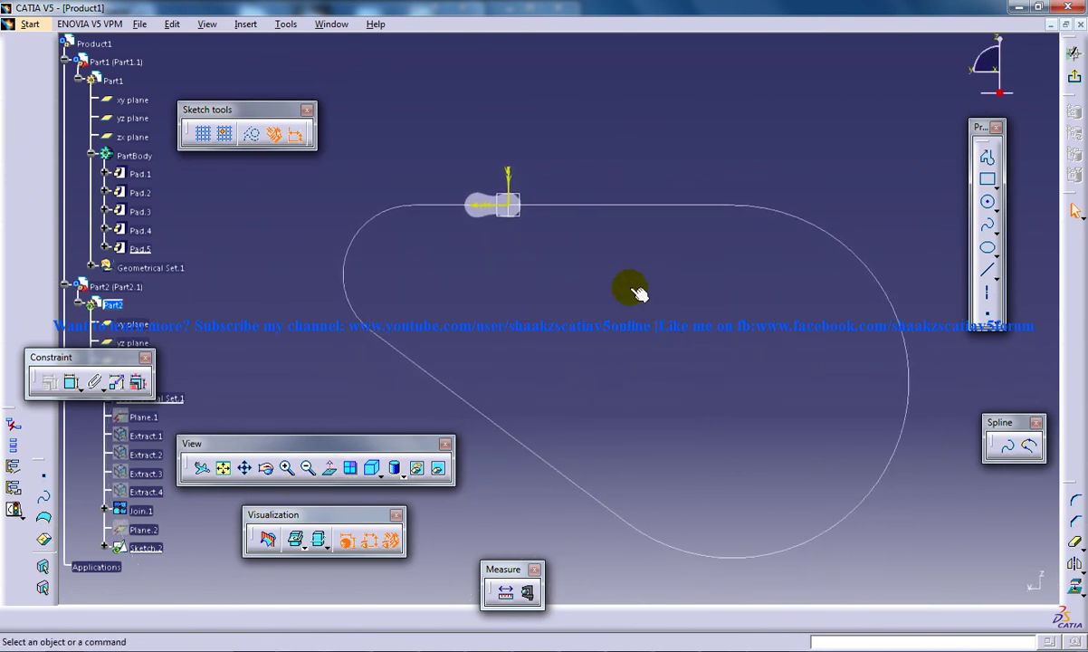
- Offset the joined curve Join.1 outward by 12 mm as a single instance in the sketch
{"action": "left_click", "coordinate": [1077, 568]}
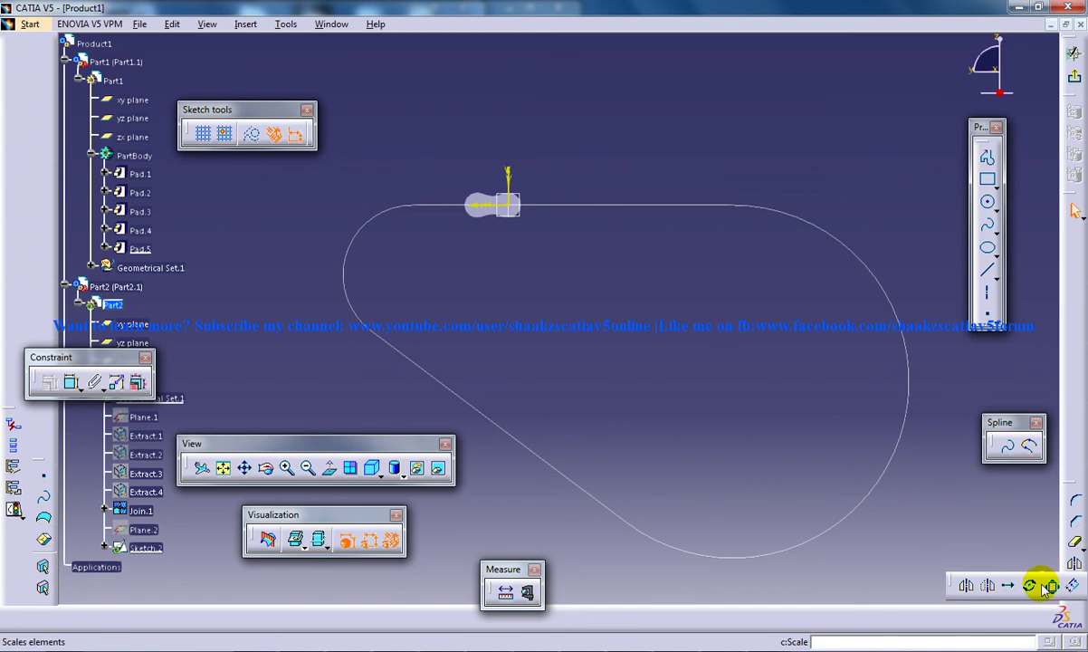
{"action": "left_click", "coordinate": [1073, 587]}
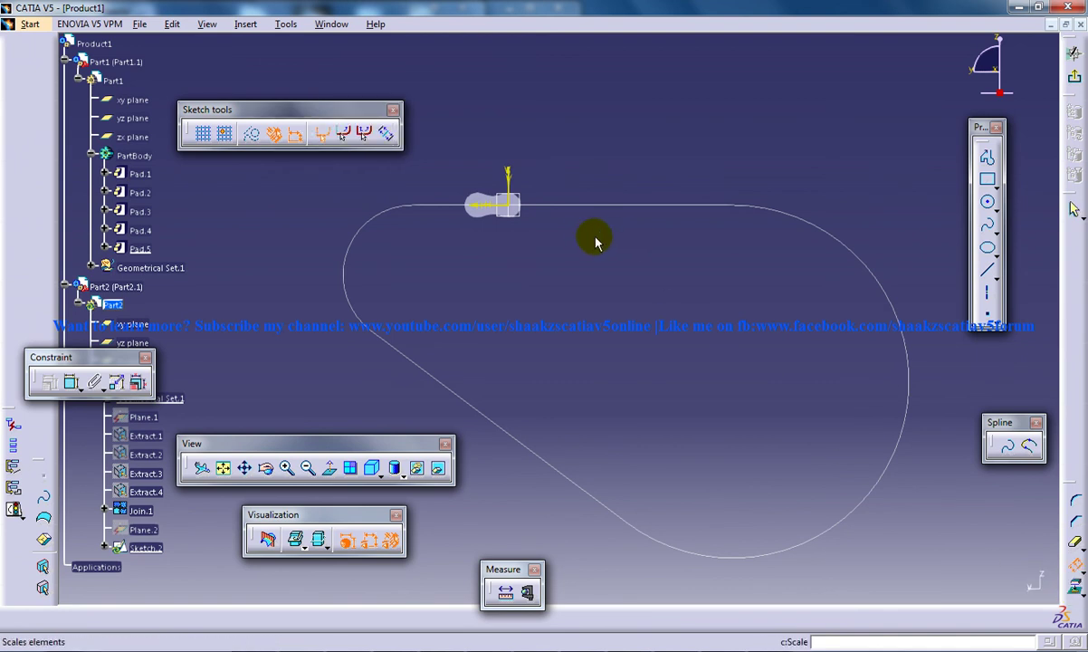
{"action": "left_click_drag", "start_coordinate": [112, 362], "coordinate": [320, 402]}
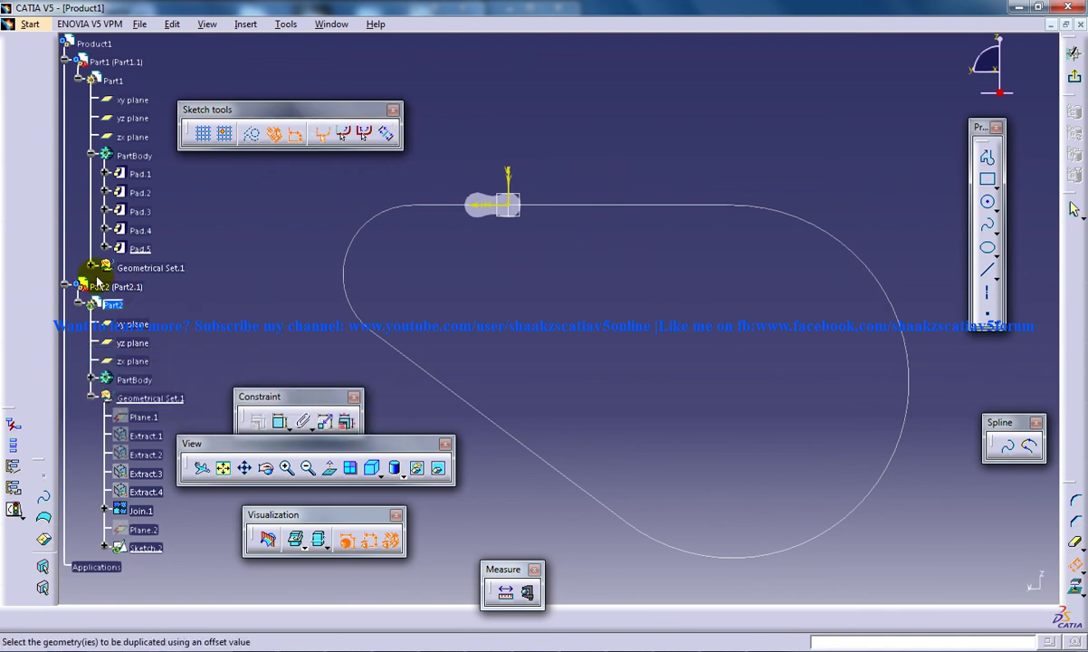
{"action": "left_click", "coordinate": [91, 268]}
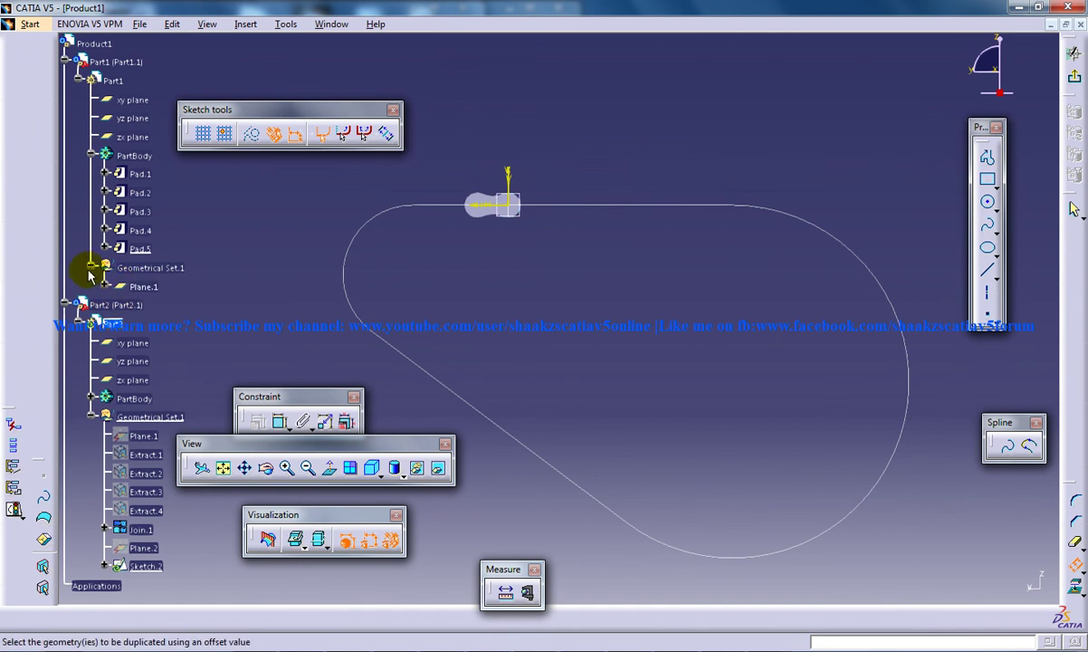
{"action": "left_click", "coordinate": [92, 267]}
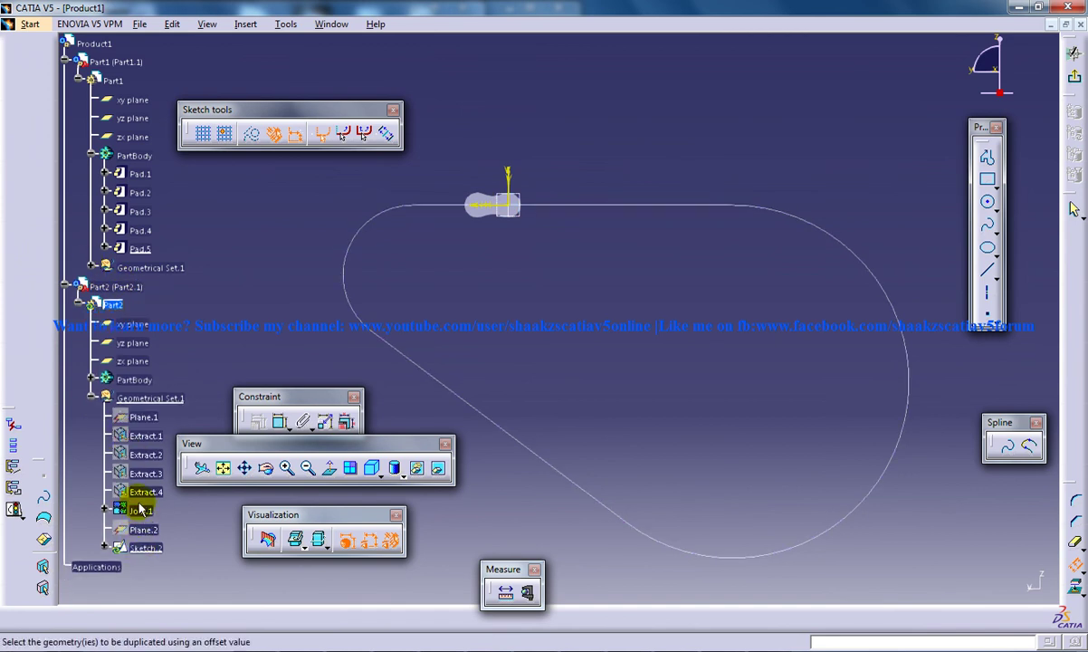
{"action": "left_click", "coordinate": [140, 509]}
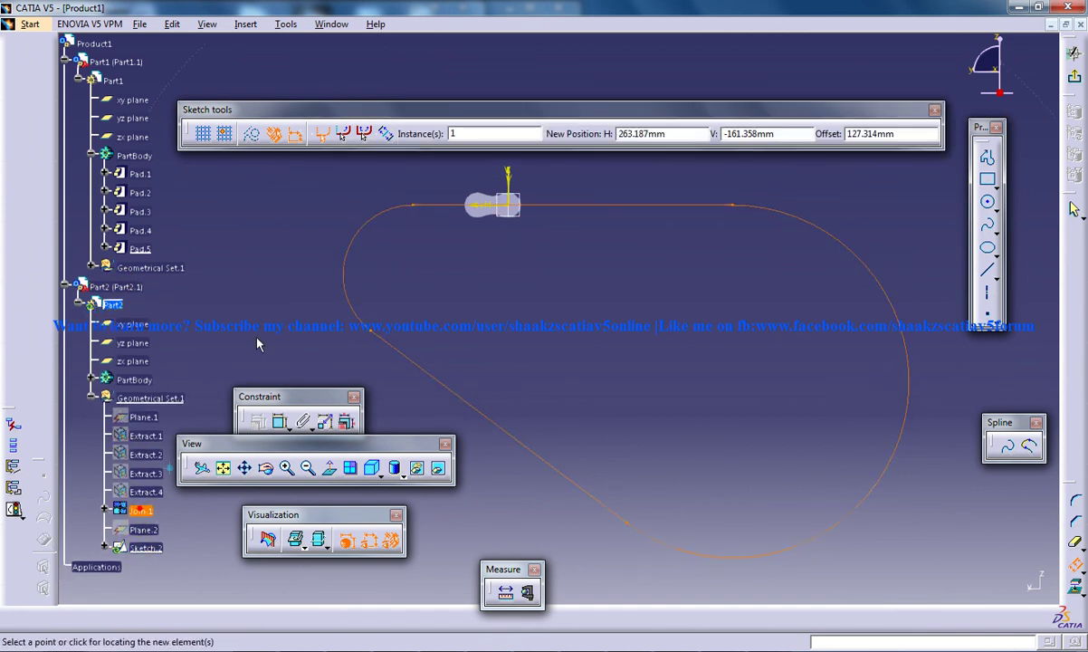
{"action": "double_click", "coordinate": [881, 133]}
{"action": "left_click_drag", "start_coordinate": [899, 133], "coordinate": [814, 133]}
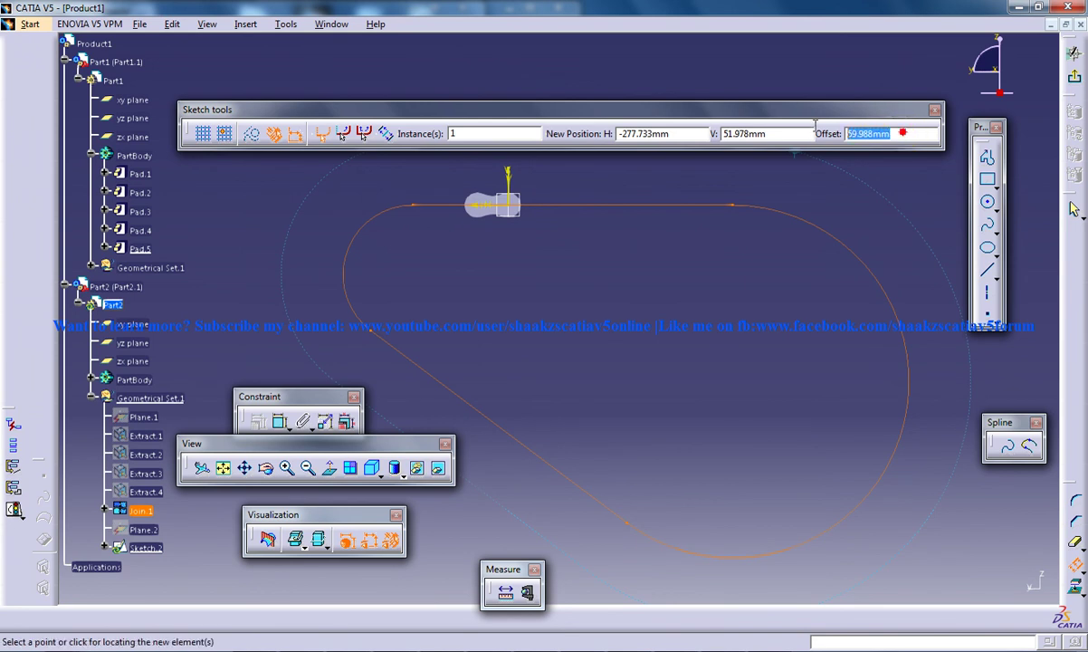
{"action": "type", "text": "12"}
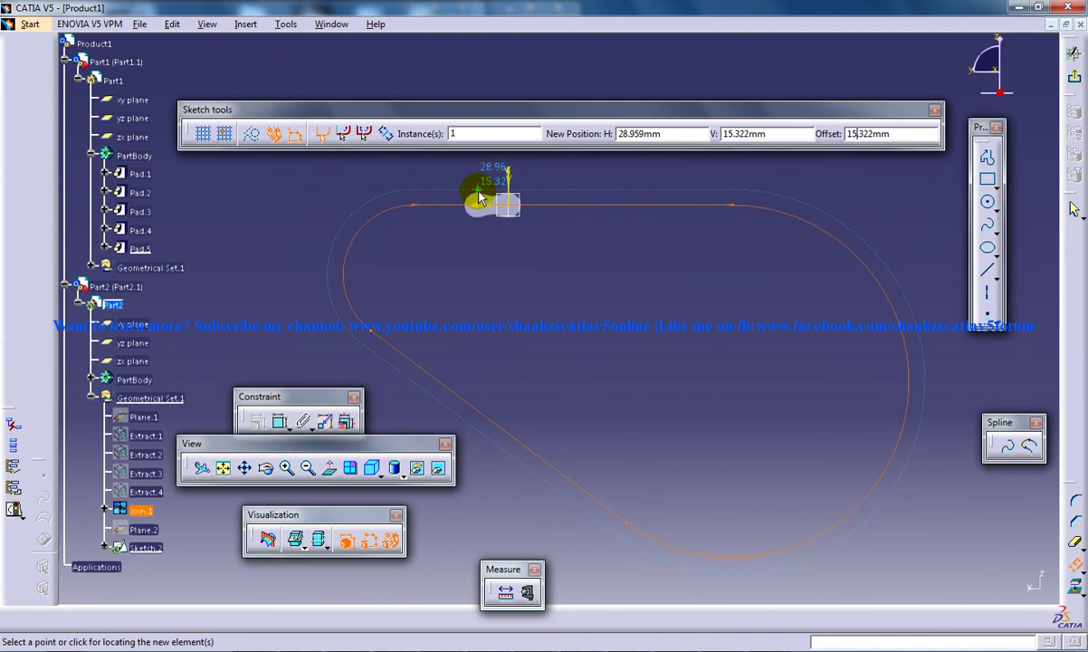
{"action": "left_click", "coordinate": [860, 133]}
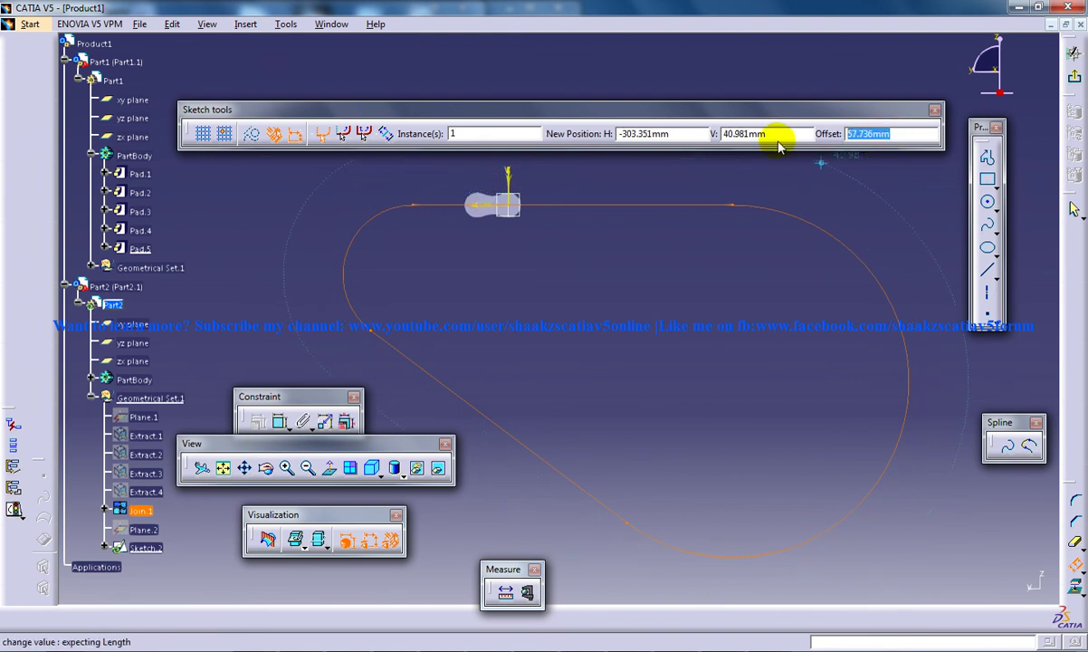
{"action": "type", "text": "12"}
{"action": "key", "text": "Return"}
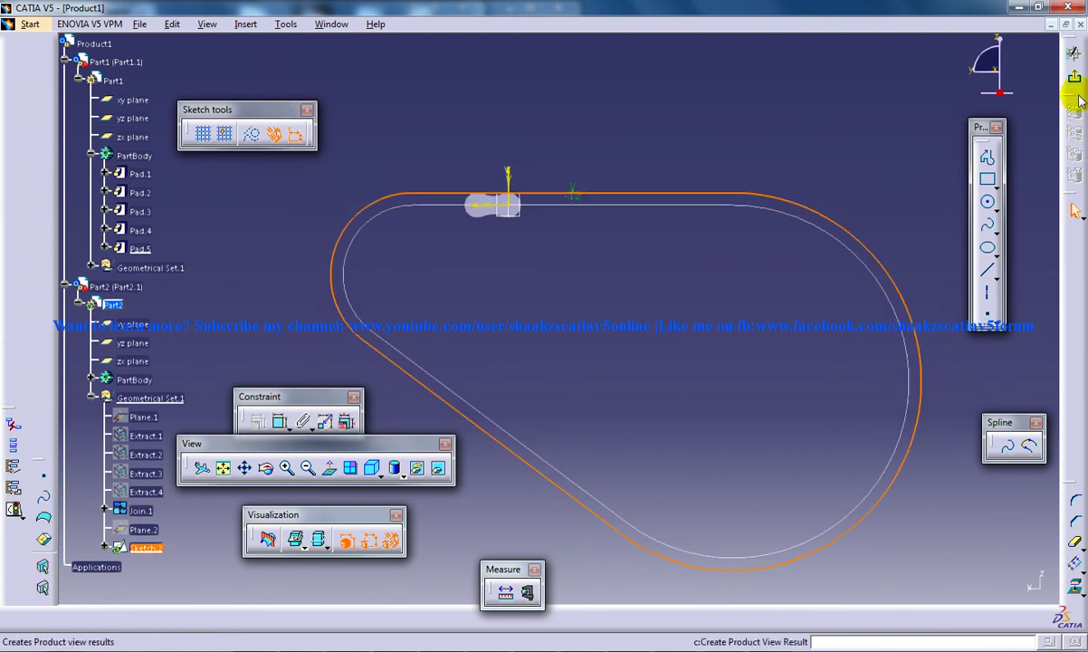
- Exit the offset sketch and clear its selection
{"action": "mouse_move", "coordinate": [624, 264]}
{"action": "middle_mouse_down", "text": "ctrl"}
{"action": "mouse_move", "coordinate": [583, 291]}
{"action": "mouse_move", "coordinate": [507, 165]}
{"action": "middle_mouse_up", "text": "ctrl"}
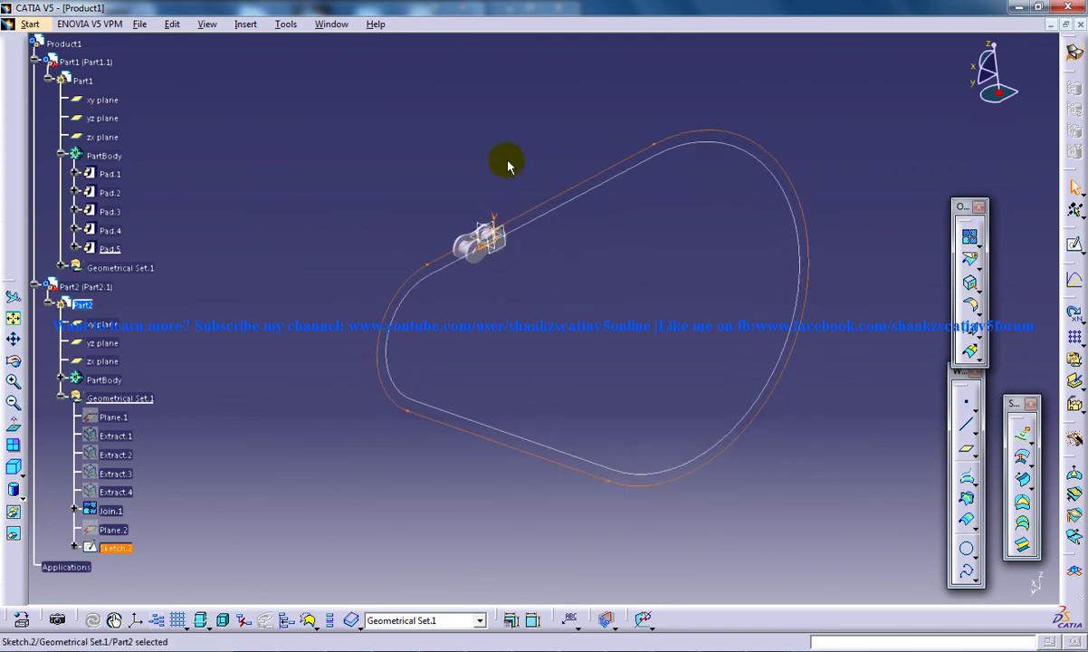
{"action": "left_click", "coordinate": [503, 149]}
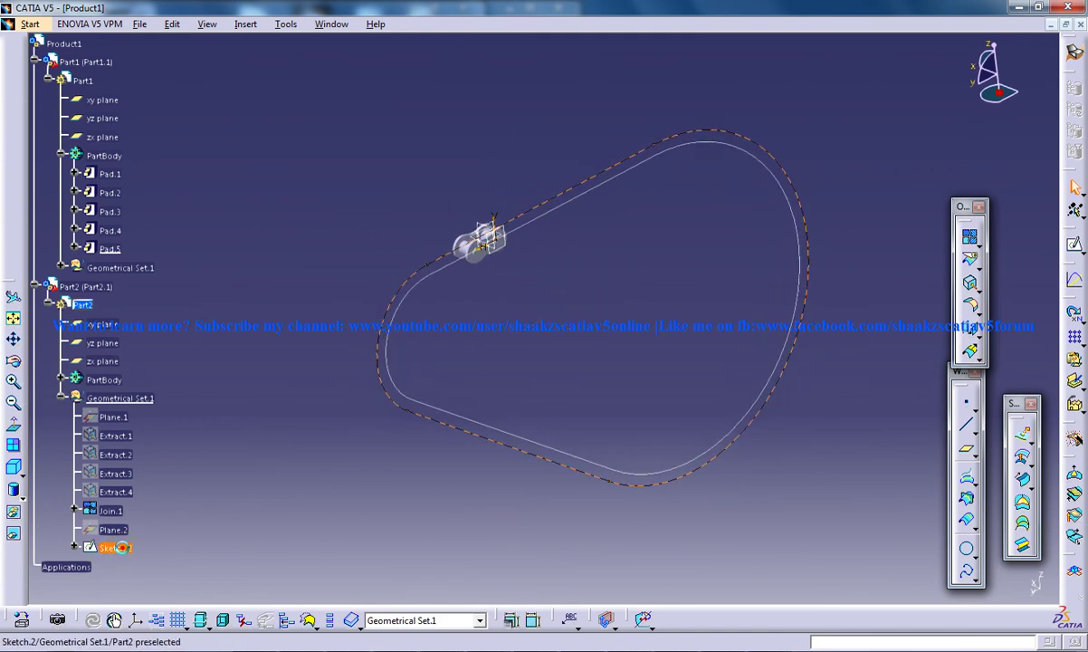
{"action": "left_click", "coordinate": [248, 397]}
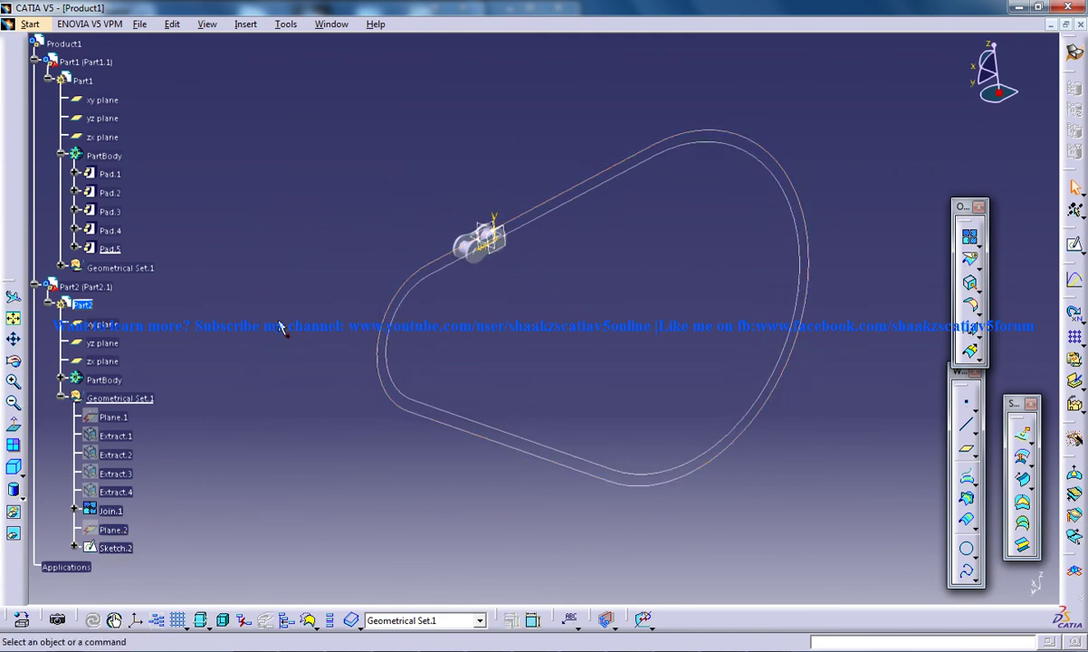
- Extract the outer offset profile of Sketch.2 as a single curve using tangent continuity propagation
{"action": "left_click", "coordinate": [245, 23]}
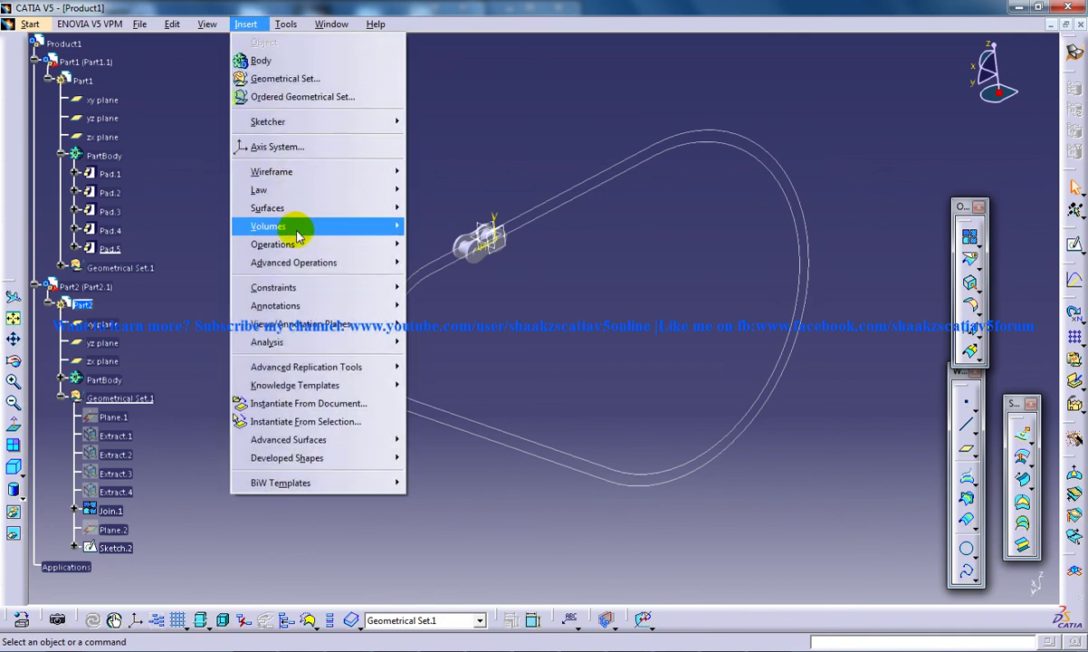
{"action": "left_click", "coordinate": [282, 246]}
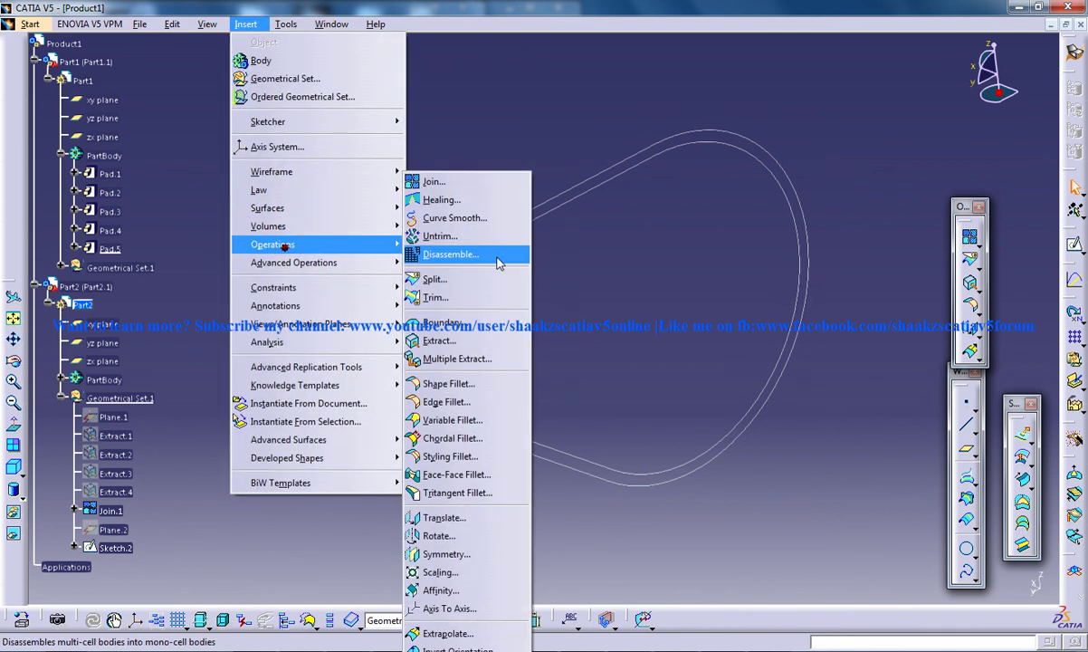
{"action": "left_click", "coordinate": [425, 340]}
{"action": "left_click", "coordinate": [552, 206]}
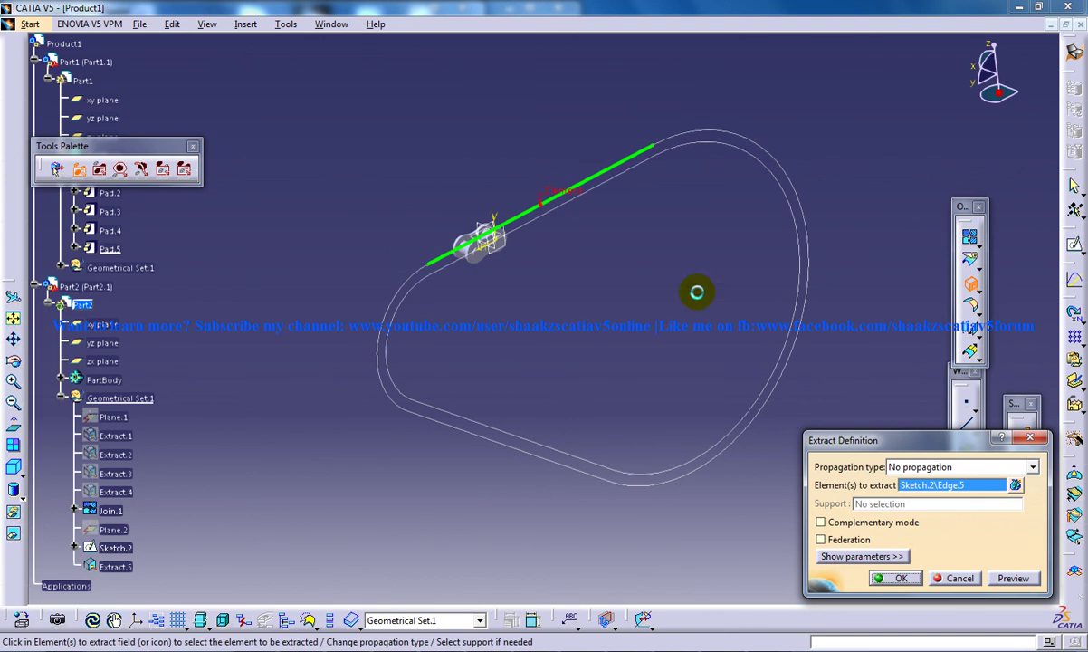
{"action": "left_click", "coordinate": [910, 466]}
{"action": "left_click", "coordinate": [926, 505]}
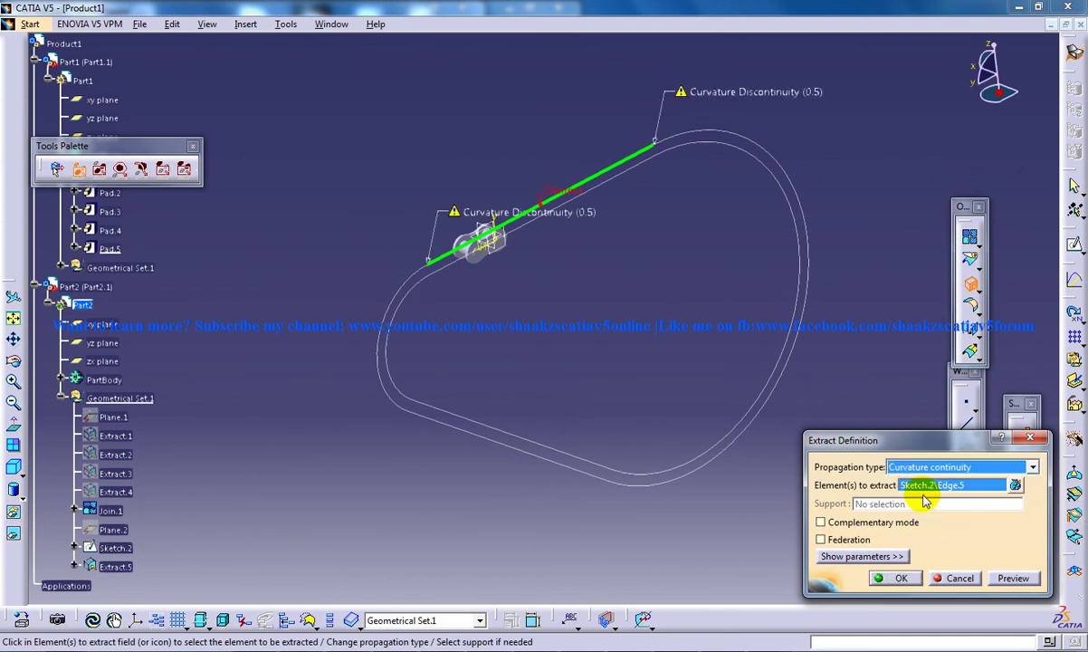
{"action": "left_click", "coordinate": [934, 467]}
{"action": "left_click", "coordinate": [924, 495]}
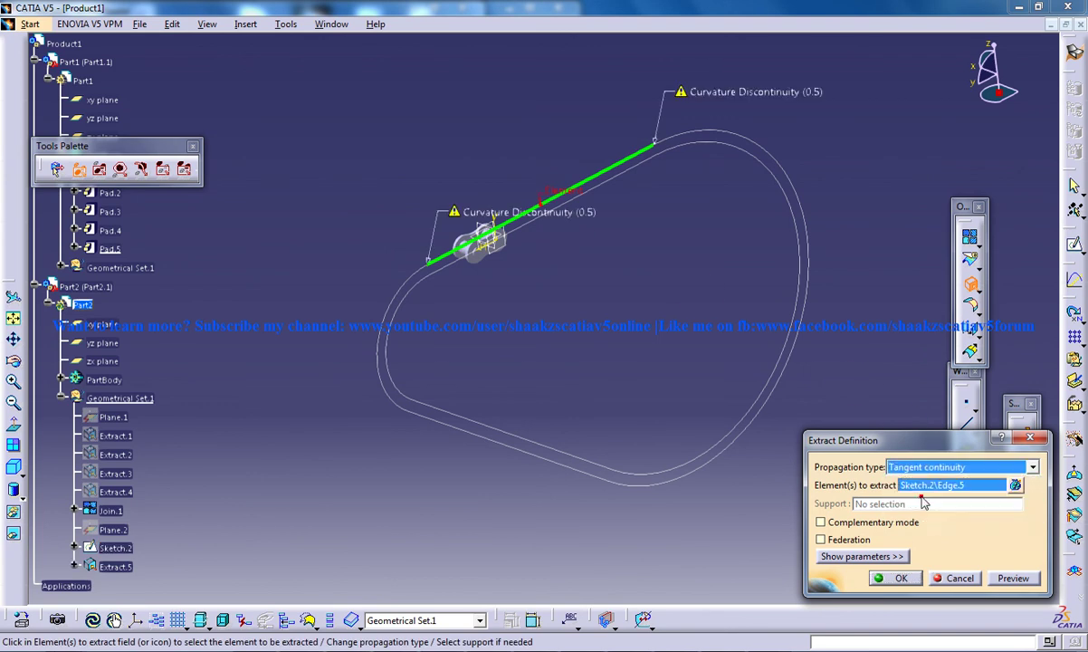
{"action": "left_click", "coordinate": [905, 579]}
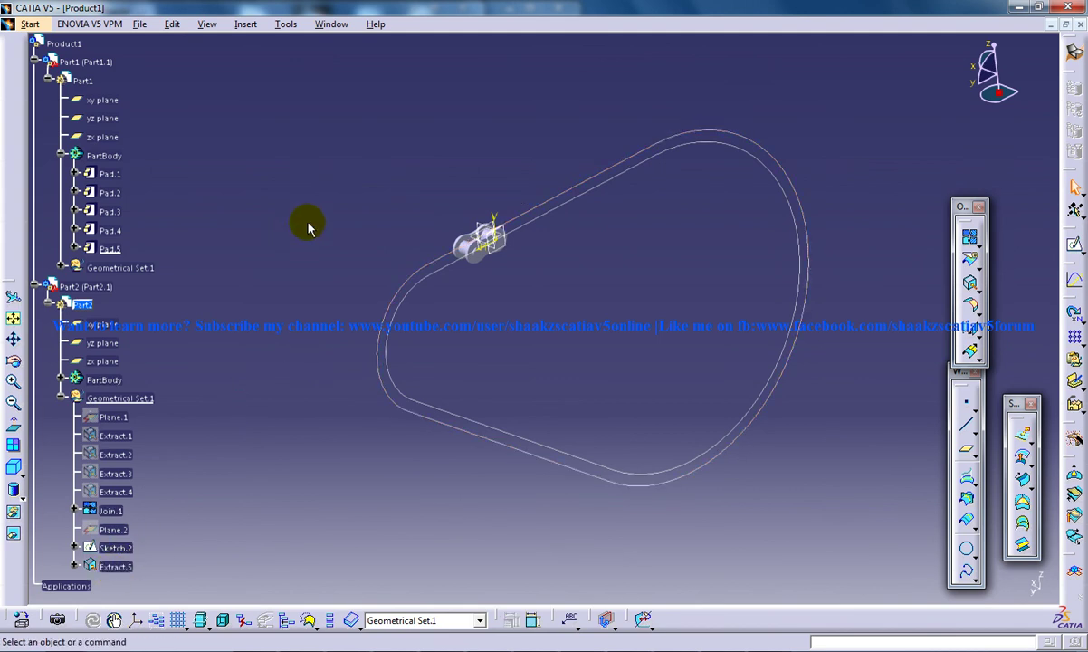
{"action": "mouse_move", "coordinate": [498, 255]}
{"action": "middle_mouse_down"}
{"action": "mouse_move", "coordinate": [583, 294]}
{"action": "mouse_move", "coordinate": [516, 243]}
{"action": "middle_mouse_up"}
{"action": "mouse_move", "coordinate": [534, 294]}
{"action": "middle_mouse_down"}
{"action": "mouse_move", "coordinate": [500, 237]}
{"action": "mouse_move", "coordinate": [557, 313]}
{"action": "mouse_move", "coordinate": [555, 298]}
{"action": "middle_mouse_up"}
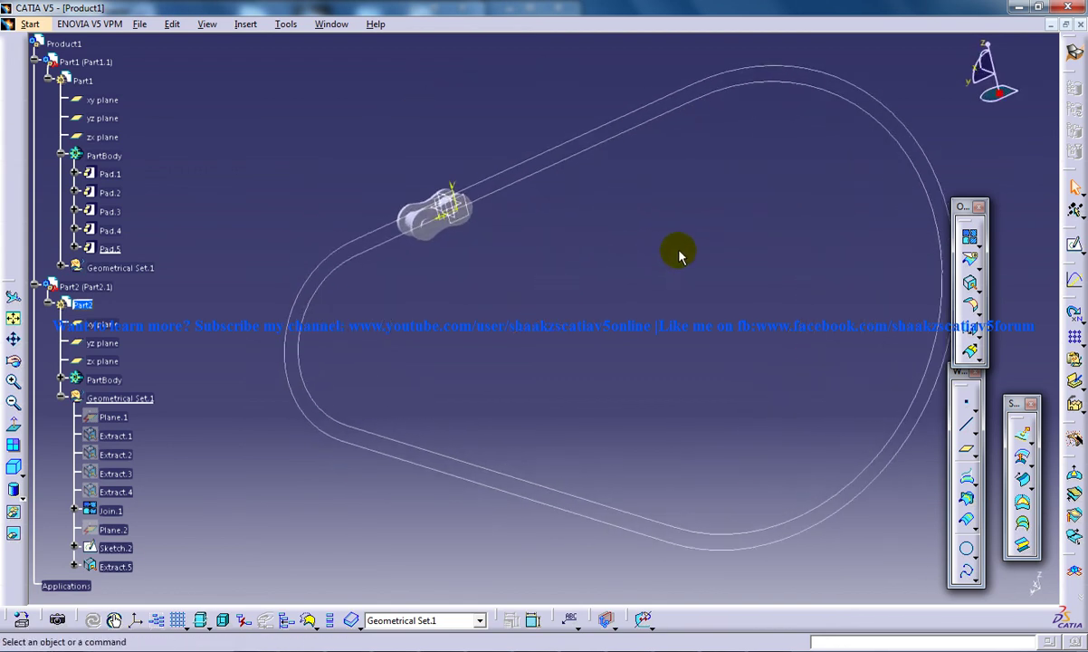
{"action": "mouse_move", "coordinate": [710, 274]}
{"action": "middle_mouse_down"}
{"action": "mouse_move", "coordinate": [793, 303]}
{"action": "mouse_move", "coordinate": [663, 222]}
{"action": "mouse_move", "coordinate": [583, 304]}
{"action": "mouse_move", "coordinate": [530, 265]}
{"action": "middle_mouse_up"}
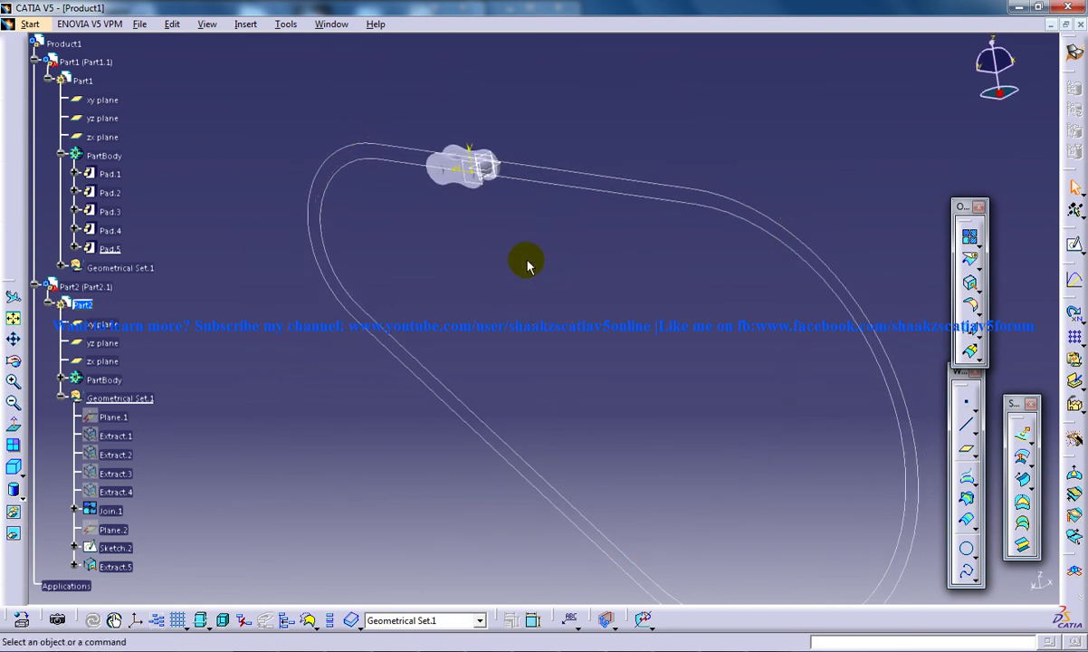